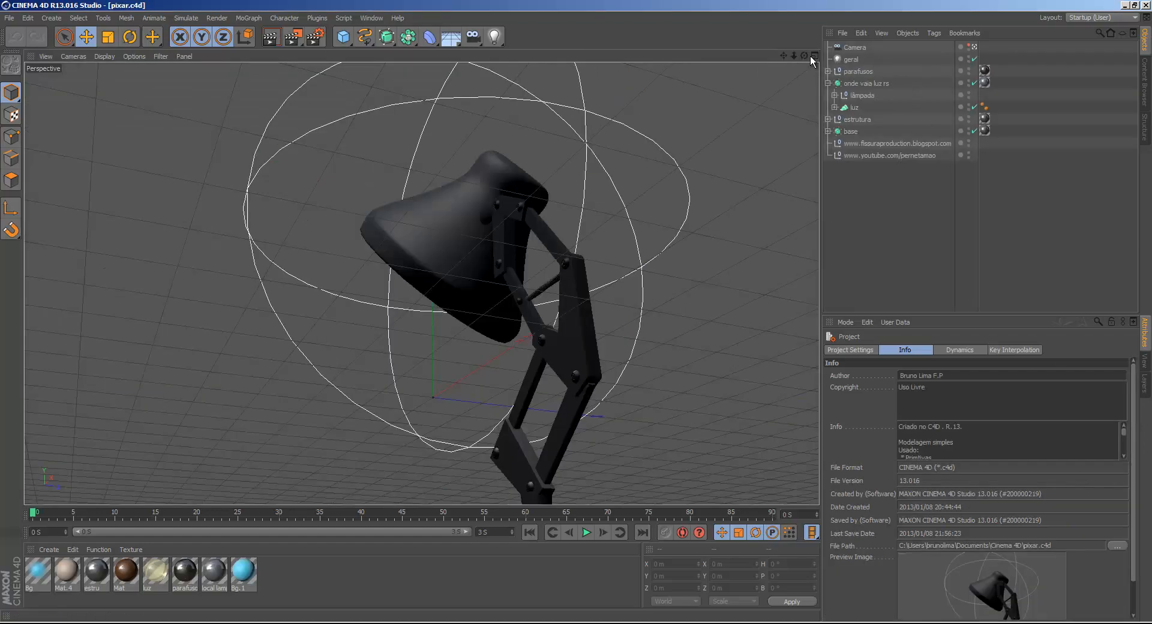
Step: Show all four viewports of the lamp project and switch to the open project copo quebrando.c4d
click(810, 56)
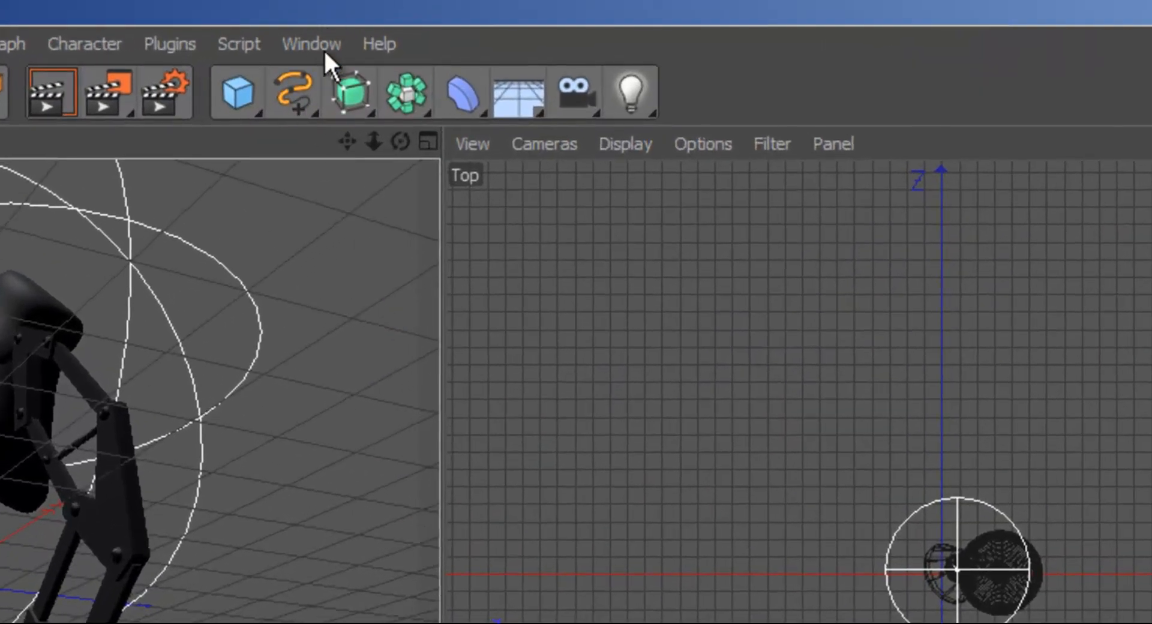
click(324, 51)
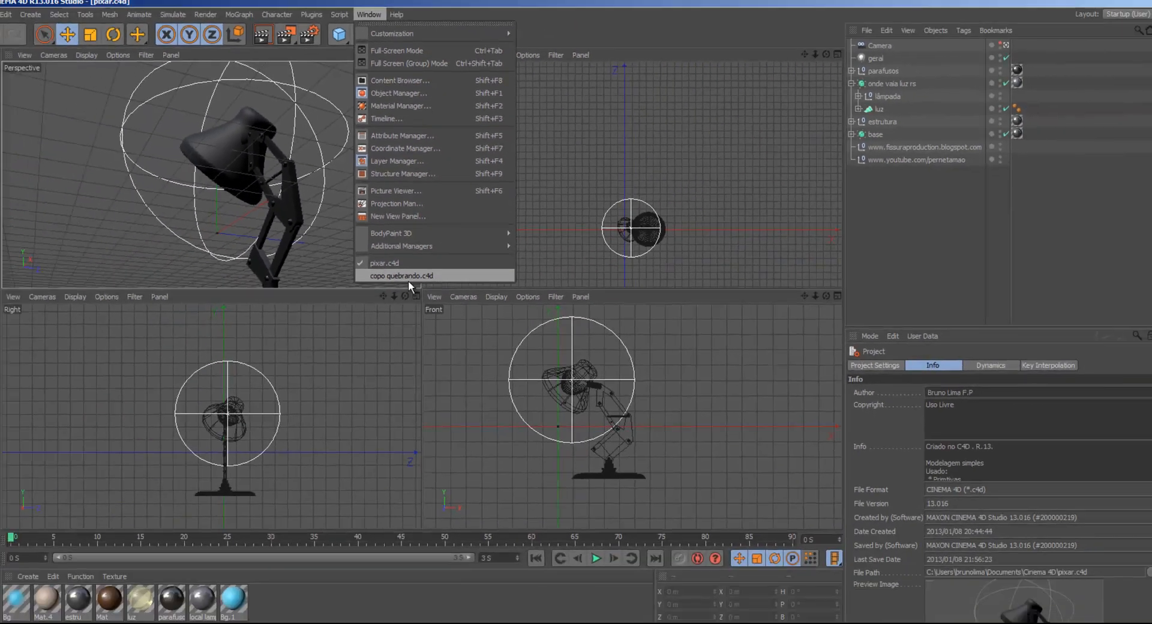
click(543, 483)
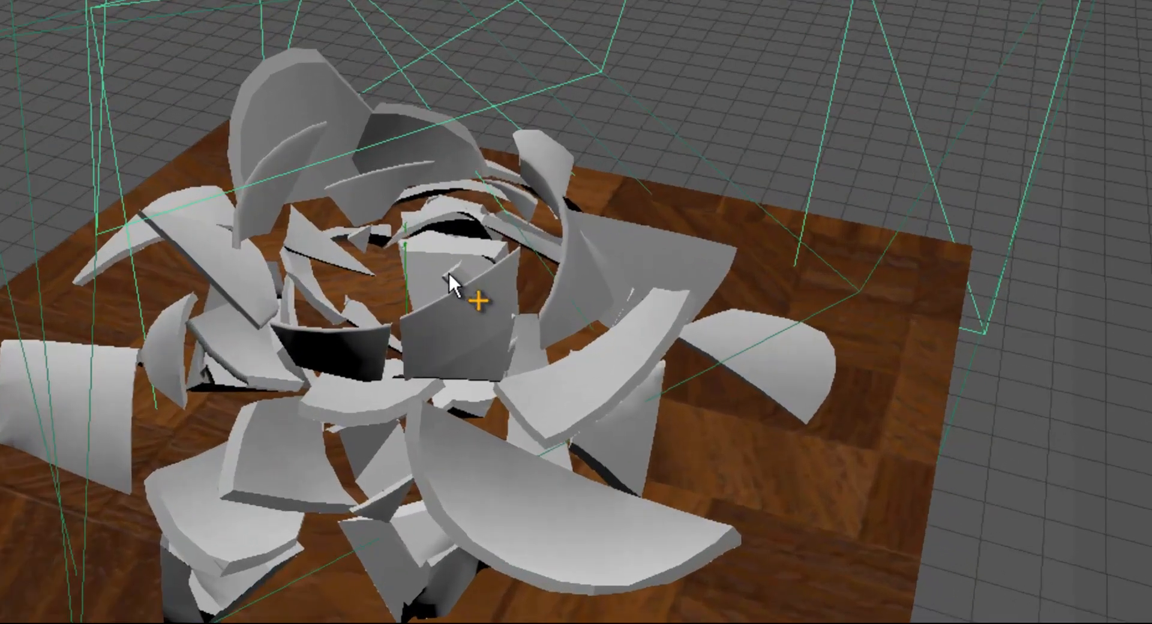
Step: Switch back to the open project pixar.c4d
key(v)
mouse_move(504, 351)
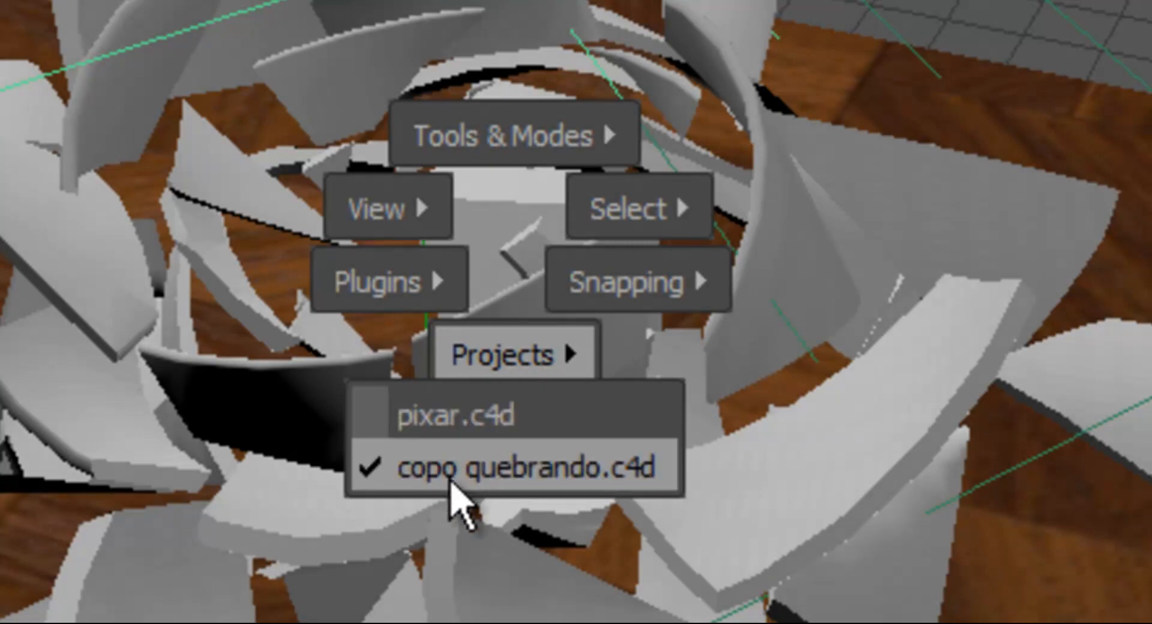
click(504, 420)
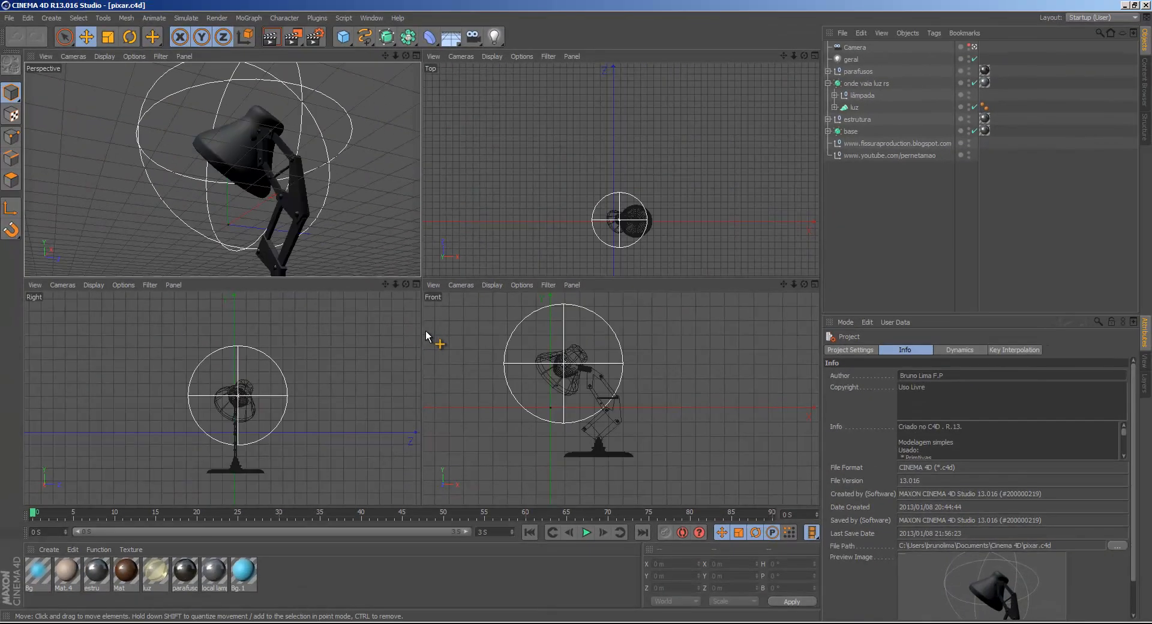
Step: Create a new project, render its cube, floor and light scene to the Picture Viewer, and close the viewer
key(ctrl+n)
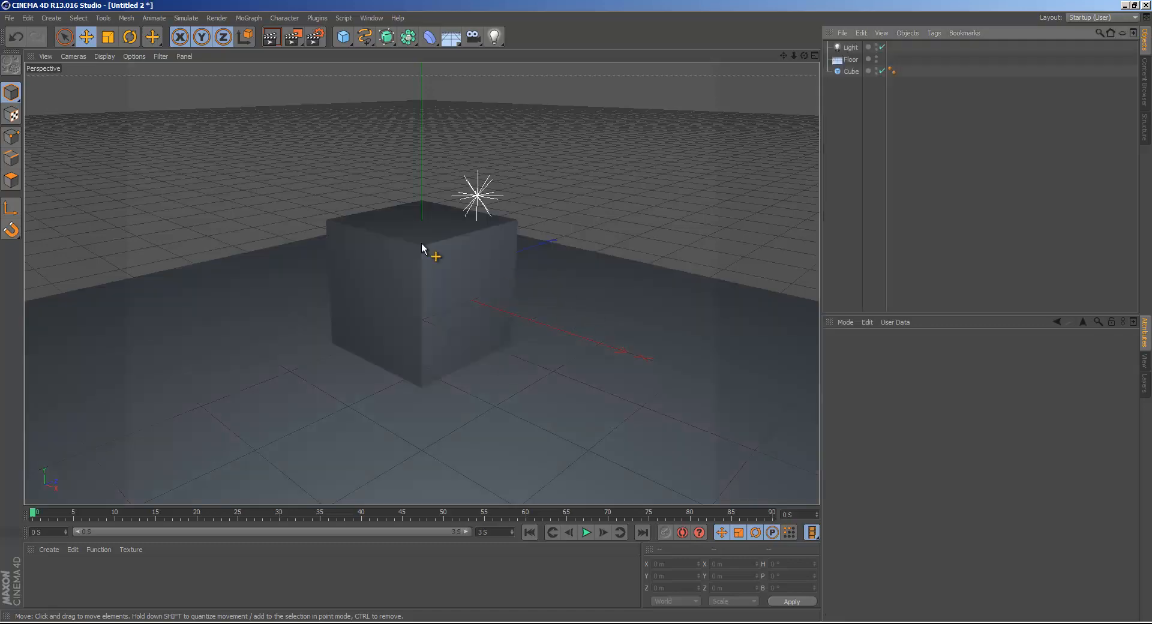
click(293, 37)
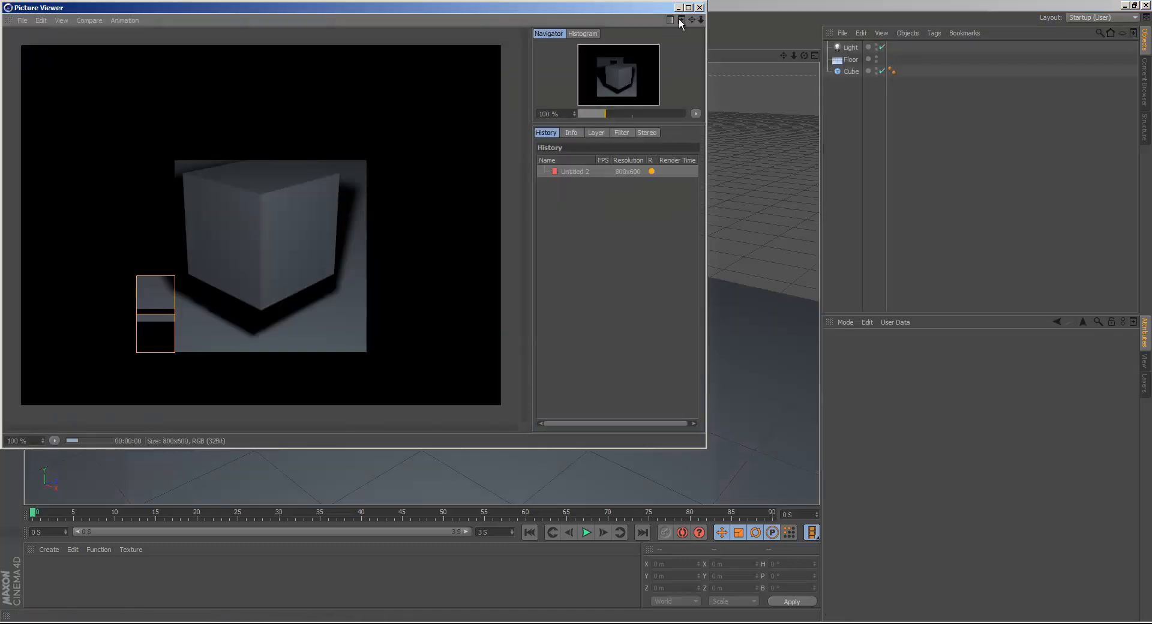
click(699, 9)
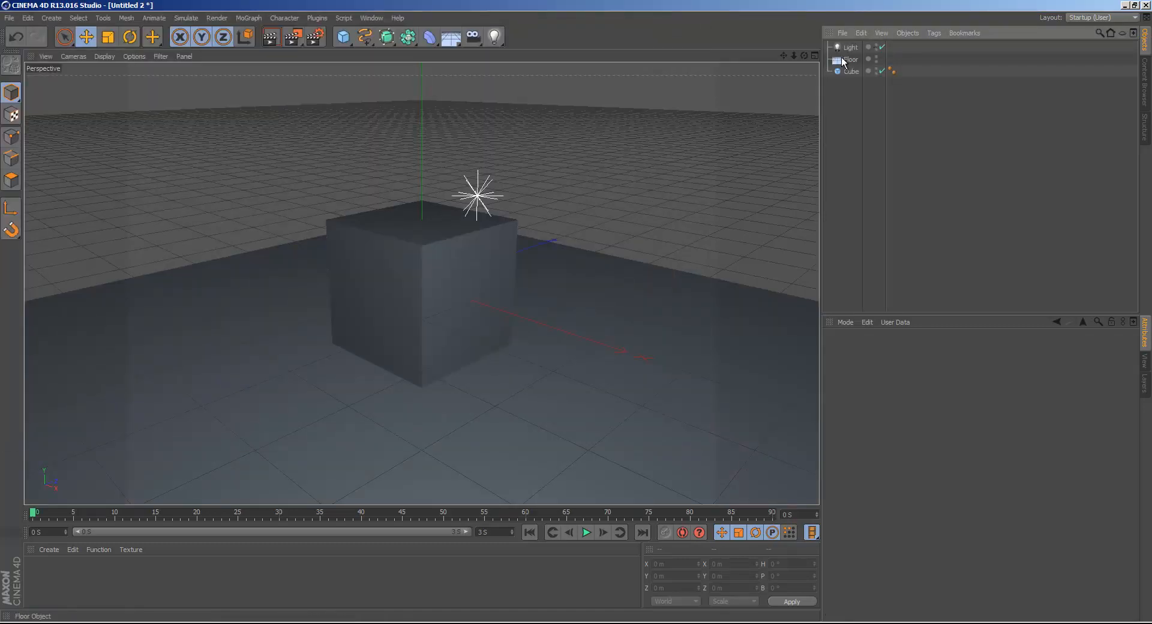
Step: Move the light slightly along its Z axis to about -2.434 m and render the scene again to the Picture Viewer
click(850, 47)
drag(539, 183, 543, 179)
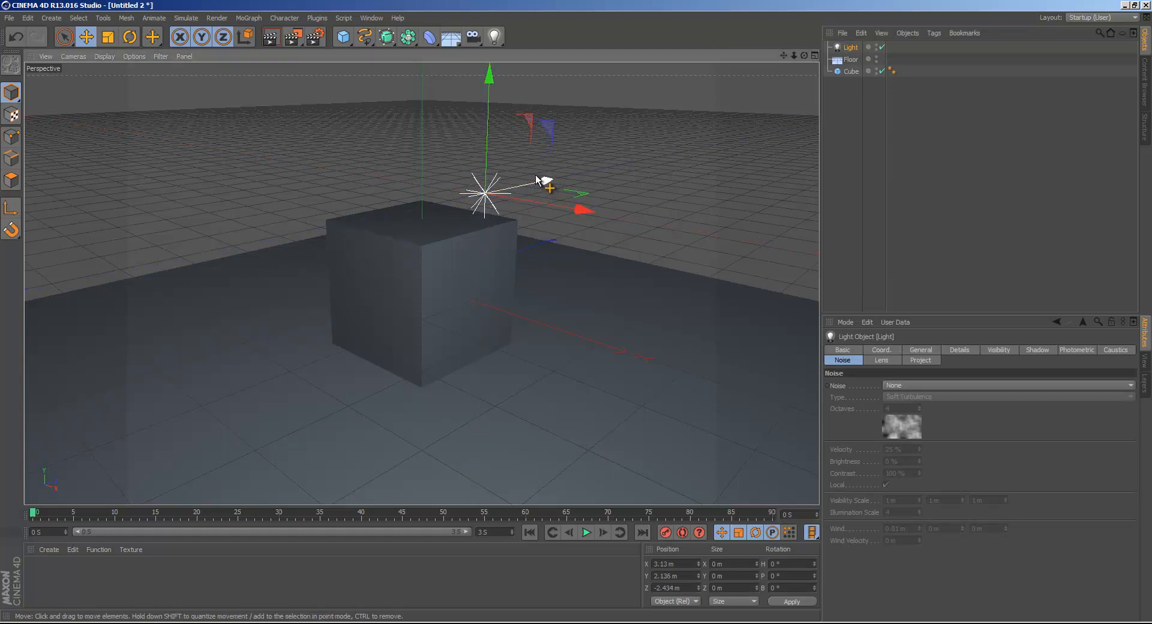
click(294, 37)
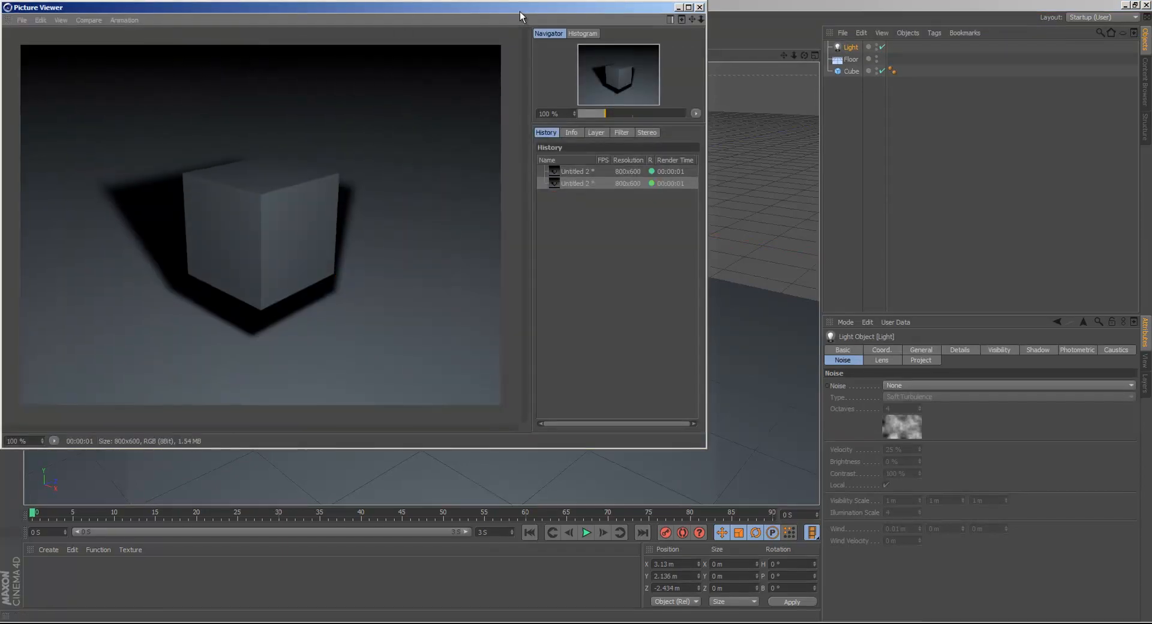
drag(519, 11, 729, 95)
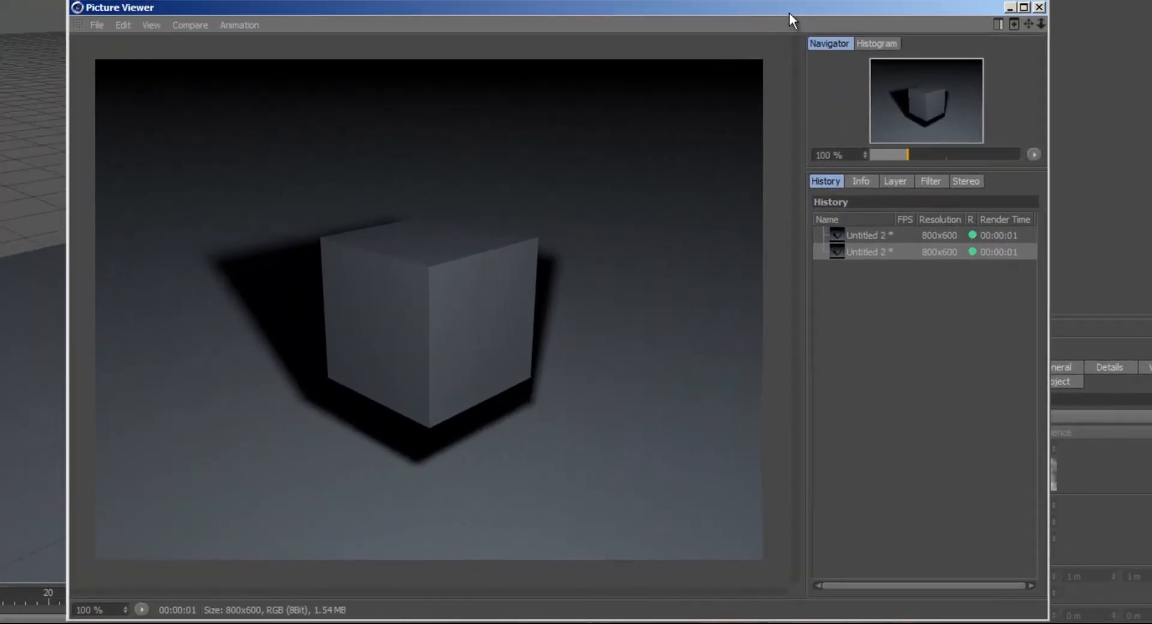
drag(789, 12, 789, 3)
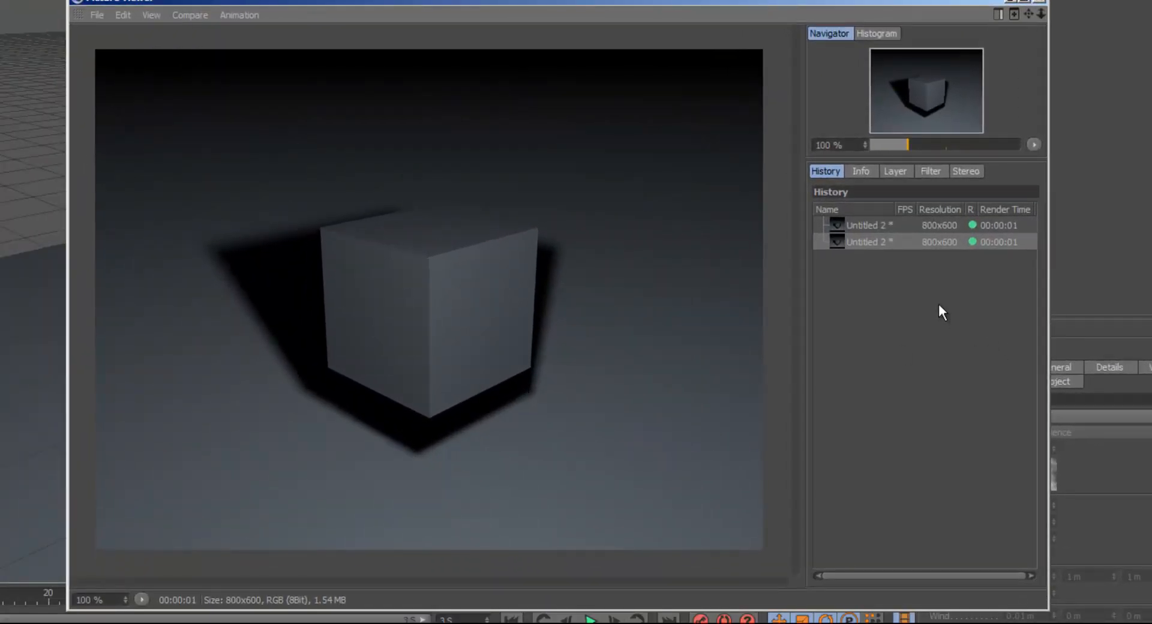
Step: Alternate between the two renders in the history to compare the cube's shadows
click(859, 226)
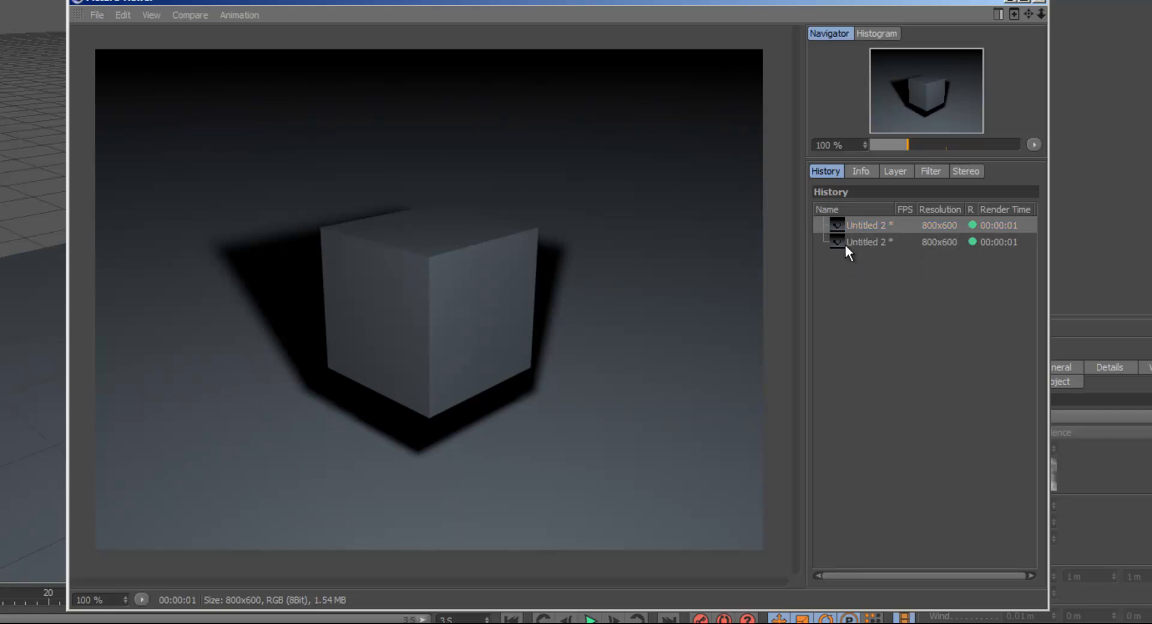
click(846, 243)
click(859, 222)
click(852, 243)
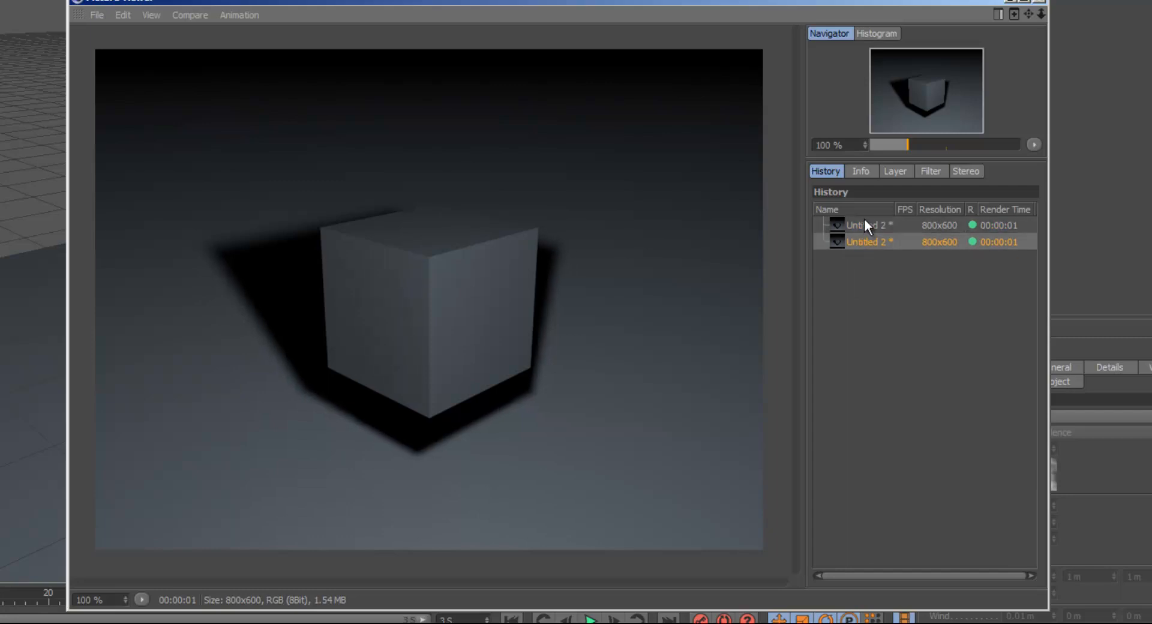
click(863, 226)
click(856, 240)
Step: Set the first render in the history as image A and the second as image B for comparison
click(839, 226)
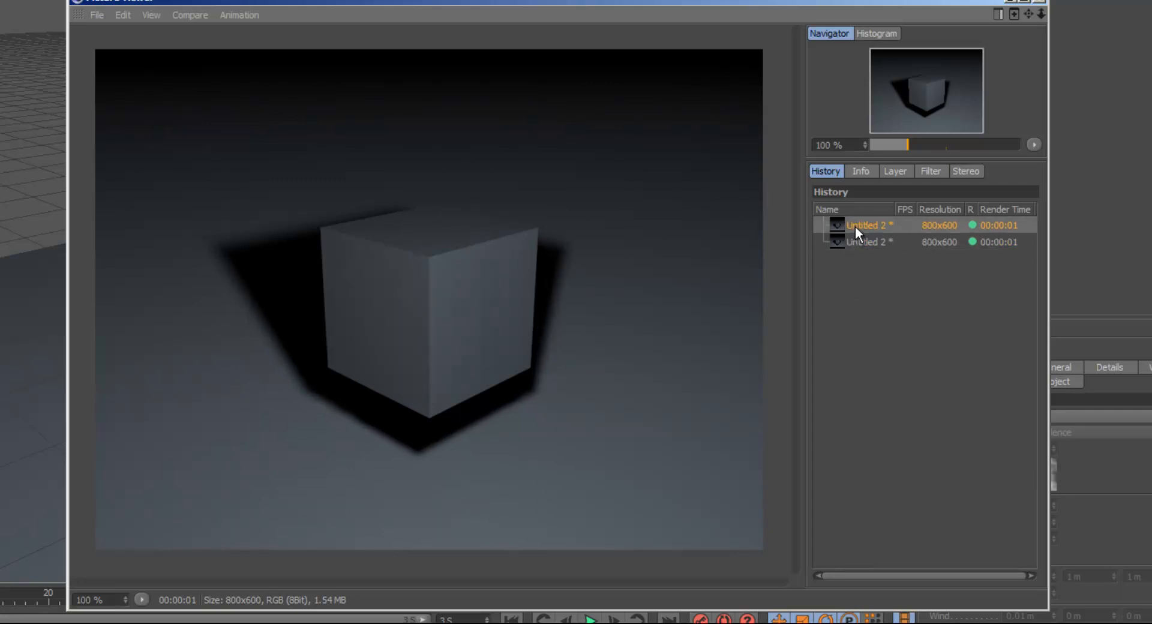
key(a)
click(876, 243)
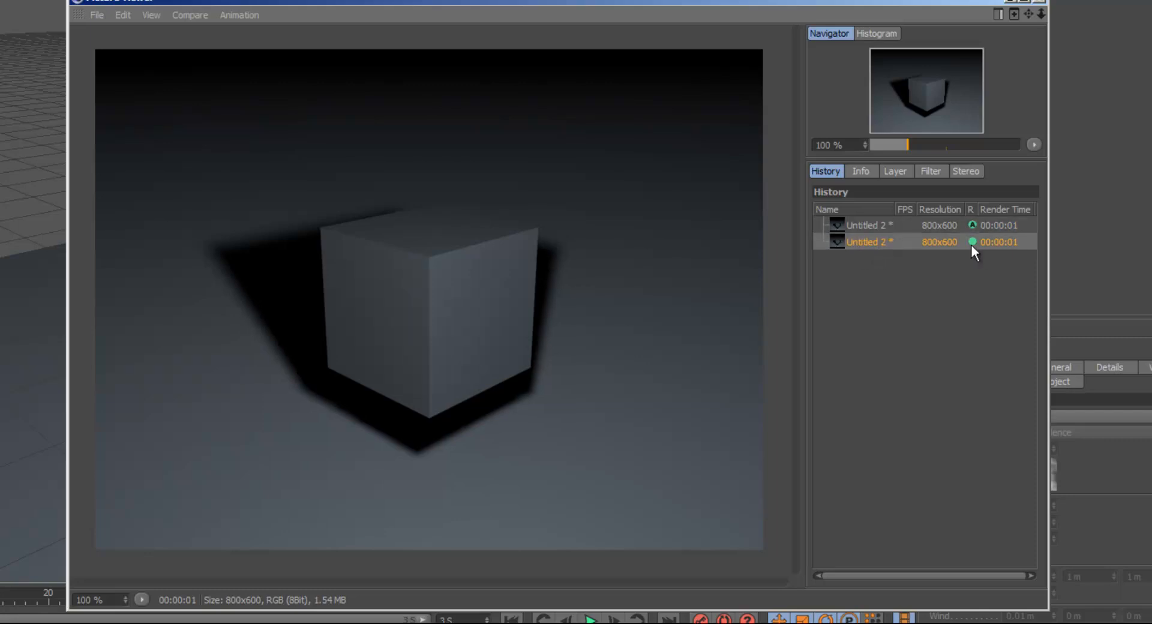
key(b)
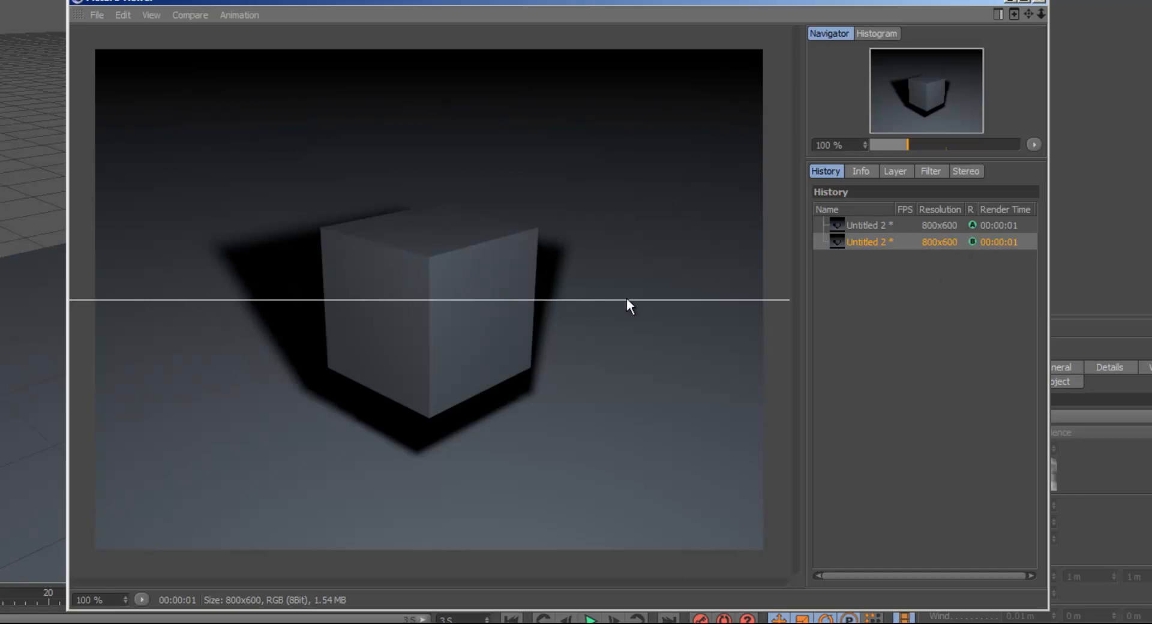
Step: Move the horizontal comparison line up and down across the cube to examine the differences between renders A and B
drag(631, 301, 653, 309)
drag(653, 361, 658, 304)
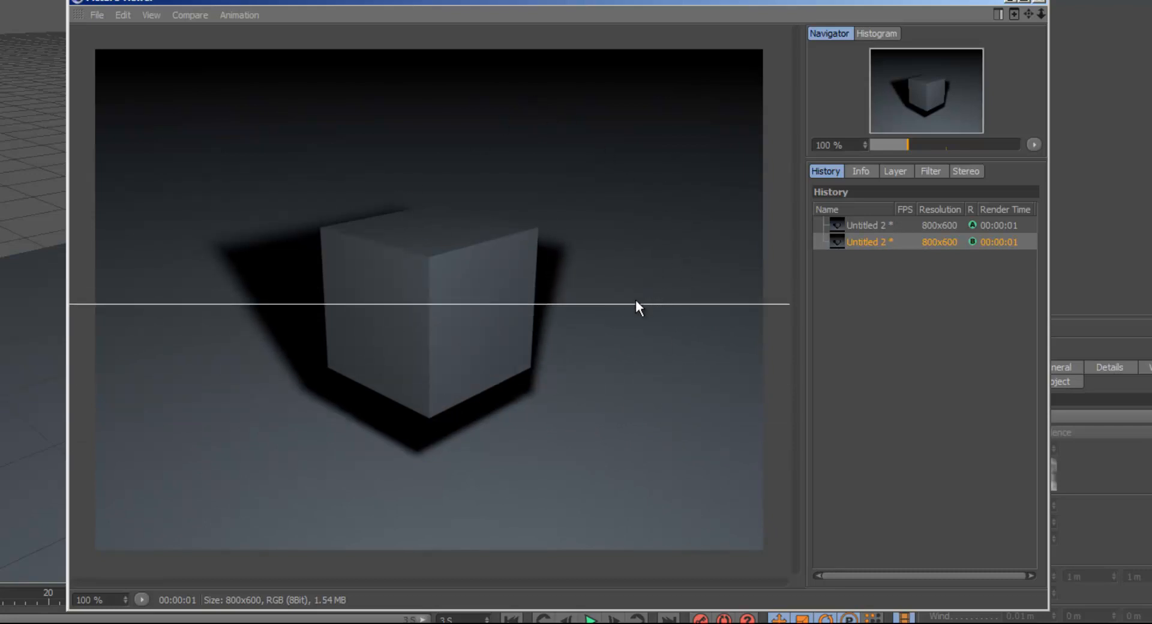
drag(680, 305, 660, 360)
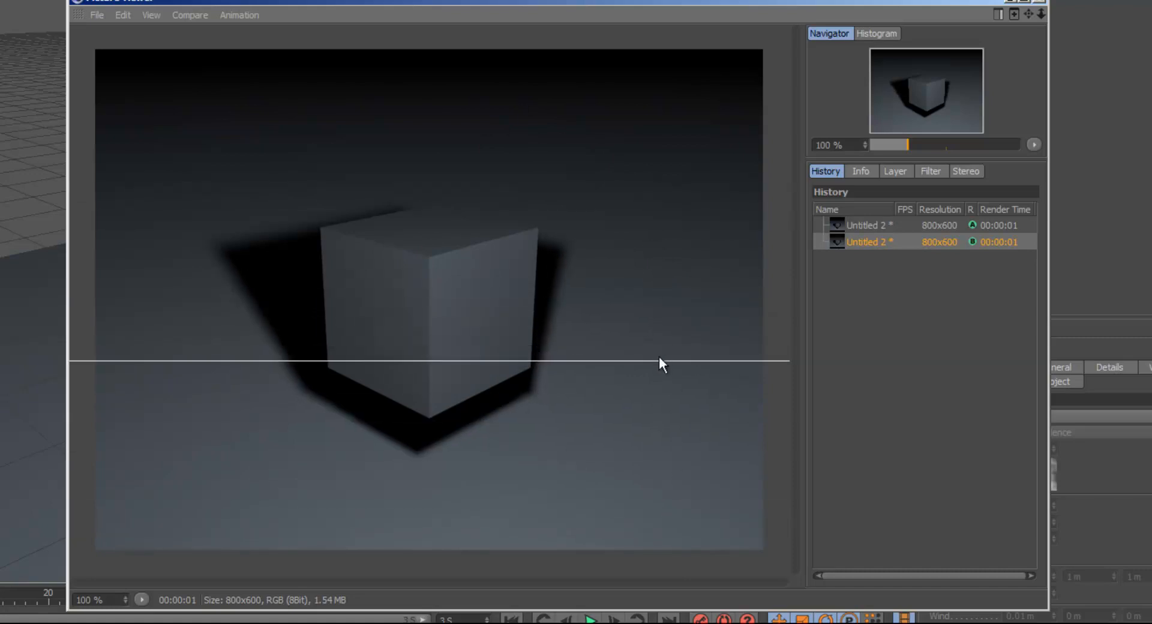
drag(284, 360, 284, 287)
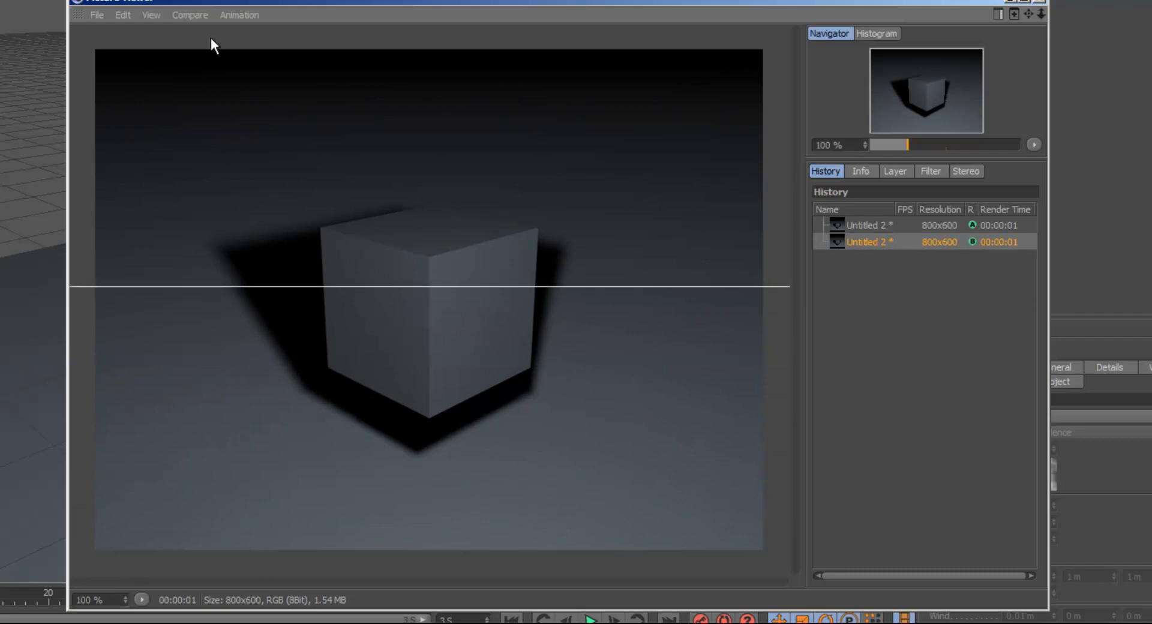
Step: Swap the comparison line to vertical and shift it slightly past the cube's front edge
click(189, 16)
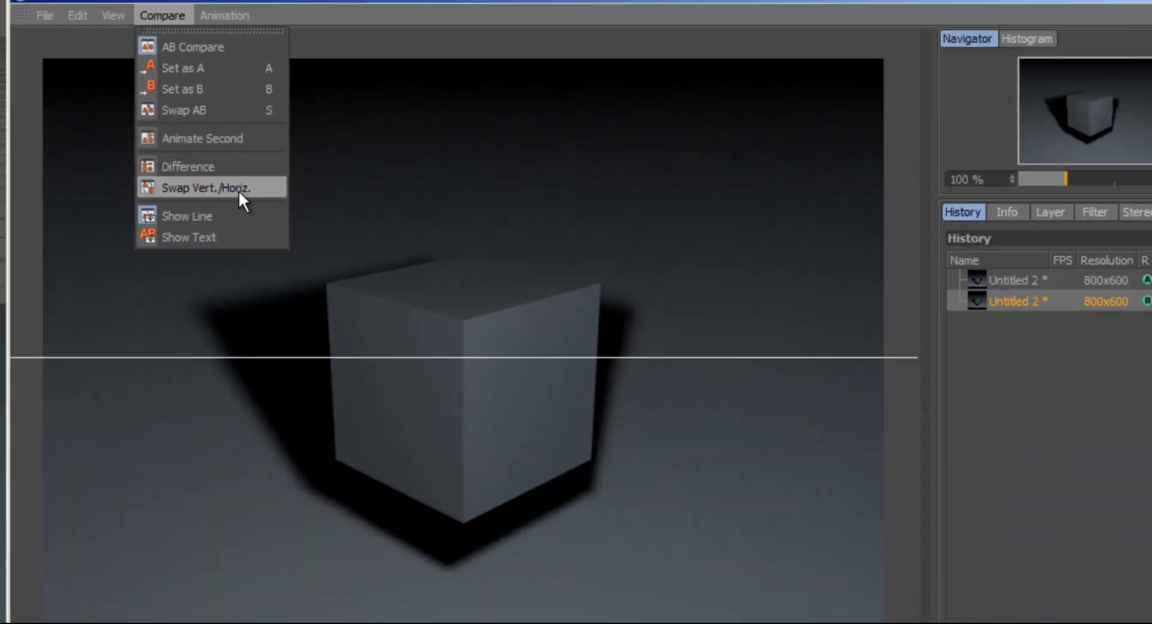
click(258, 302)
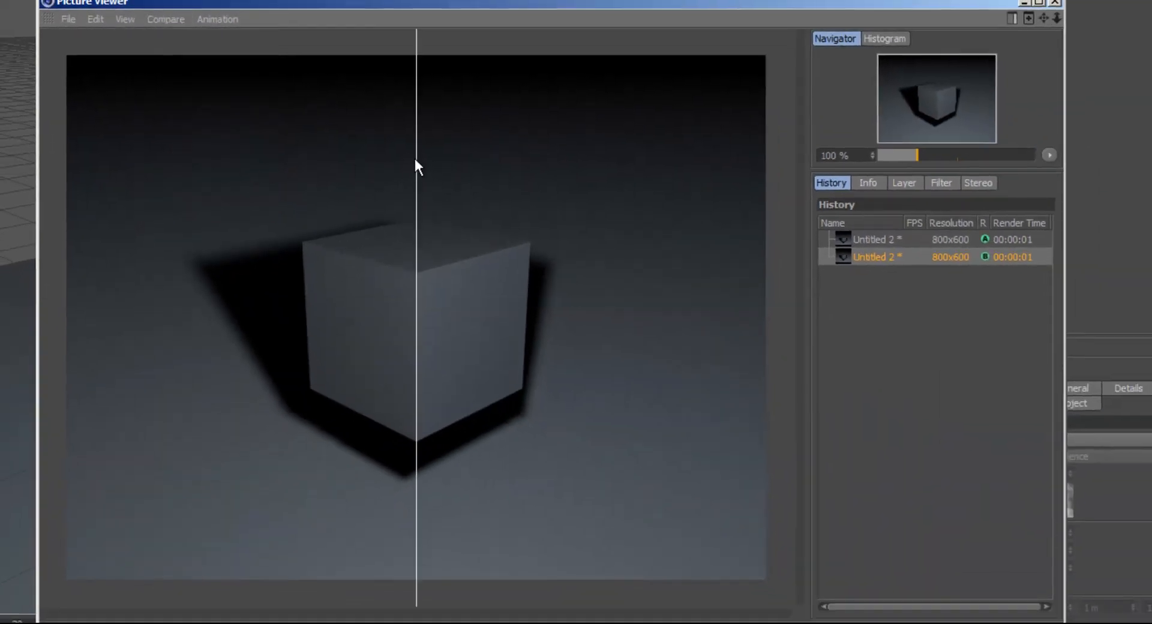
drag(414, 156, 439, 171)
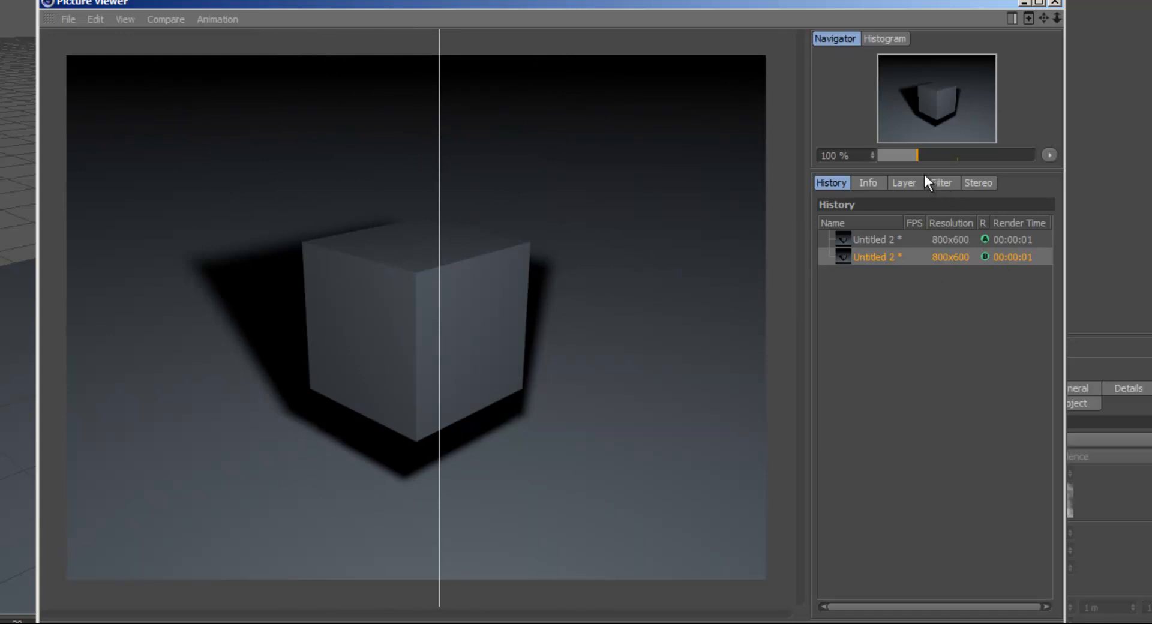
Step: Select the first render in the history and turn off AB Compare
click(940, 182)
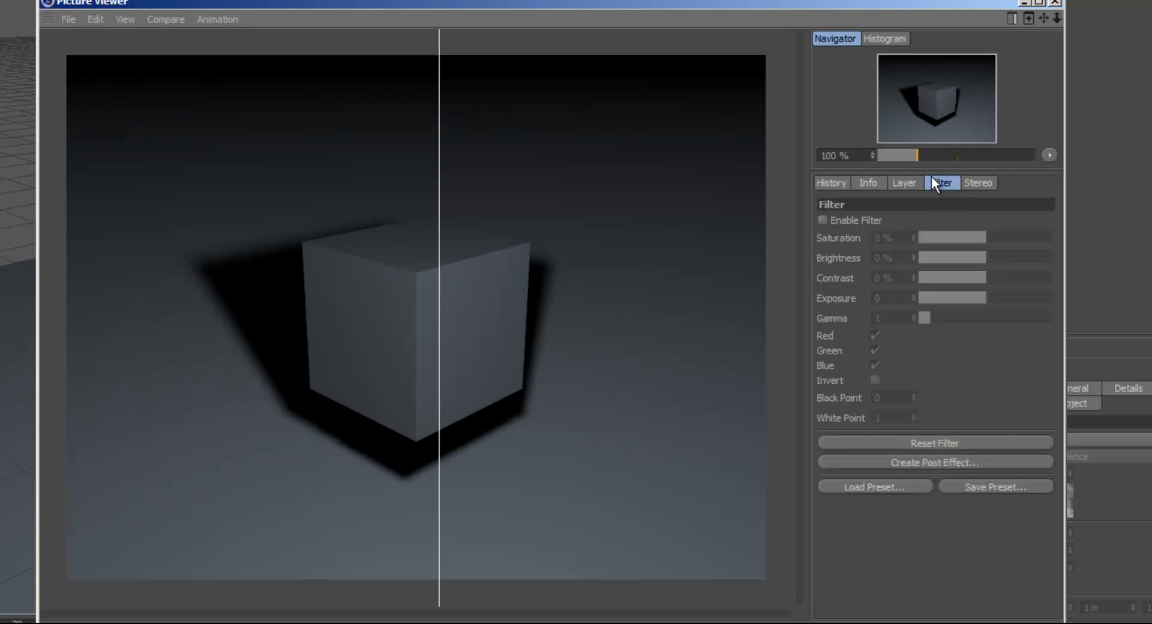
click(831, 182)
click(871, 238)
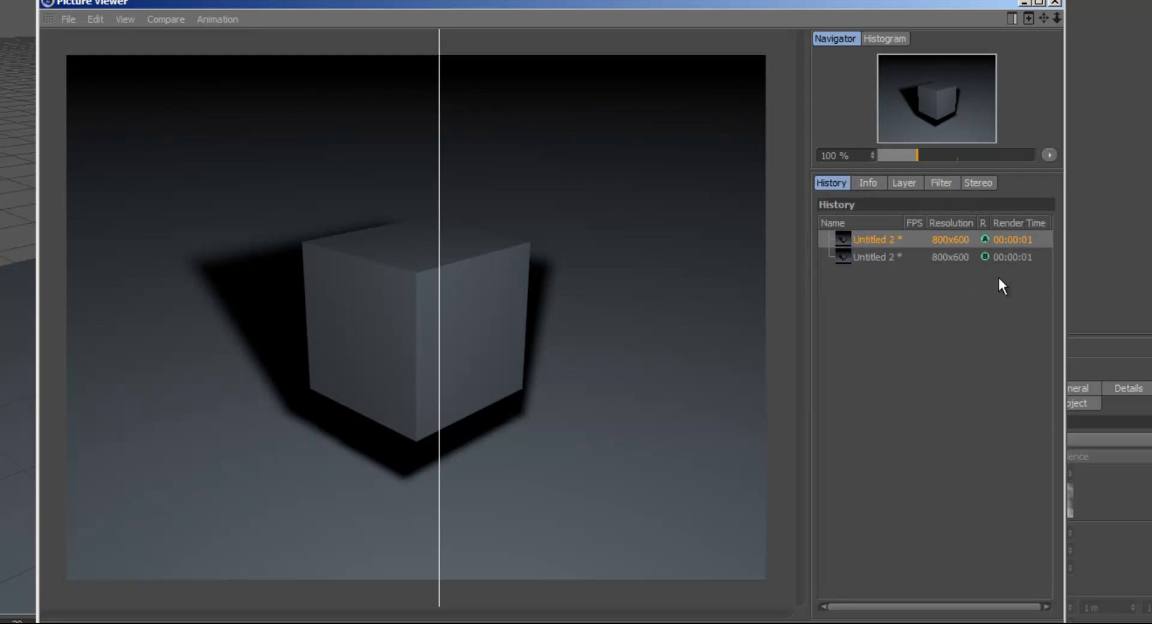
click(941, 183)
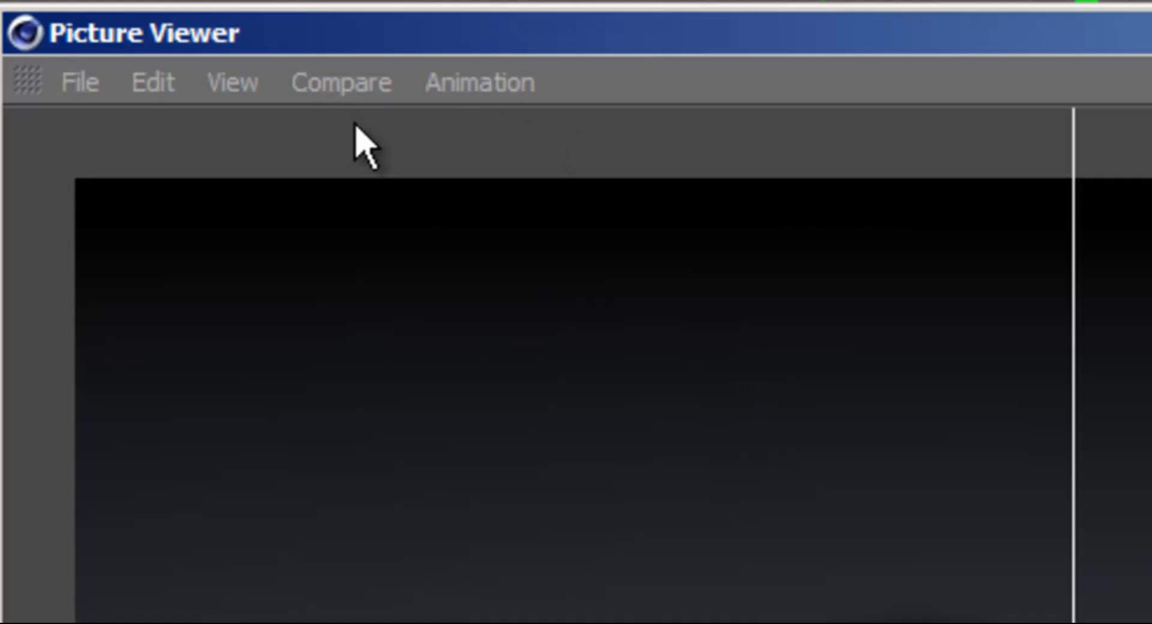
click(361, 84)
click(340, 92)
click(355, 85)
click(309, 157)
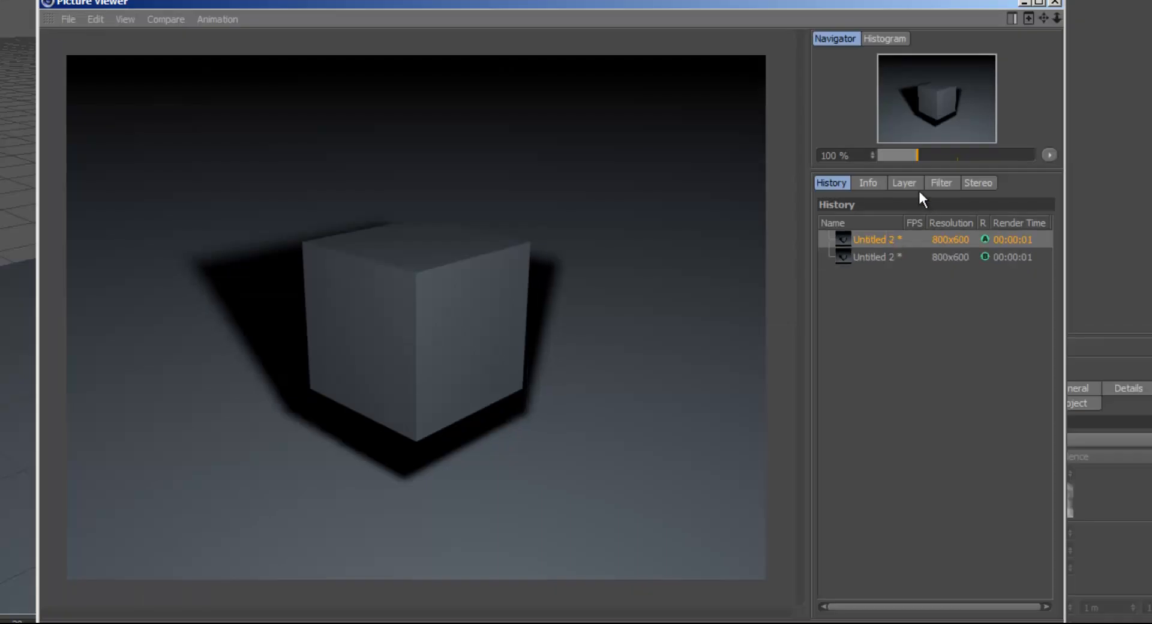
Step: Enable the filter on the first render with 59% saturation, 5% brightness and 32% contrast
click(939, 181)
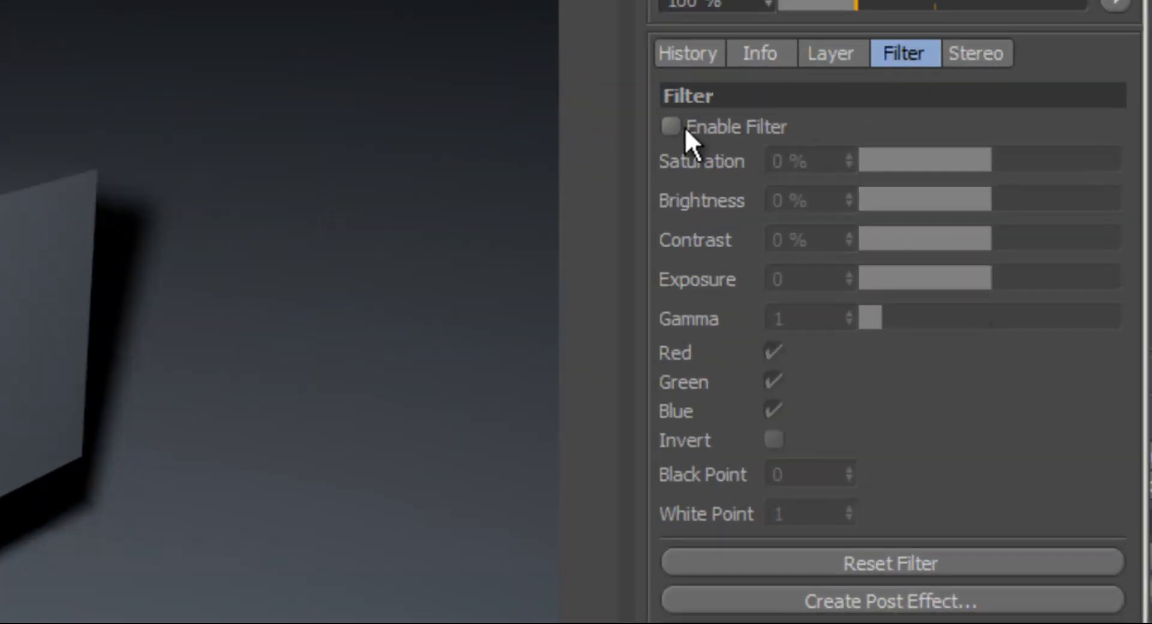
click(669, 127)
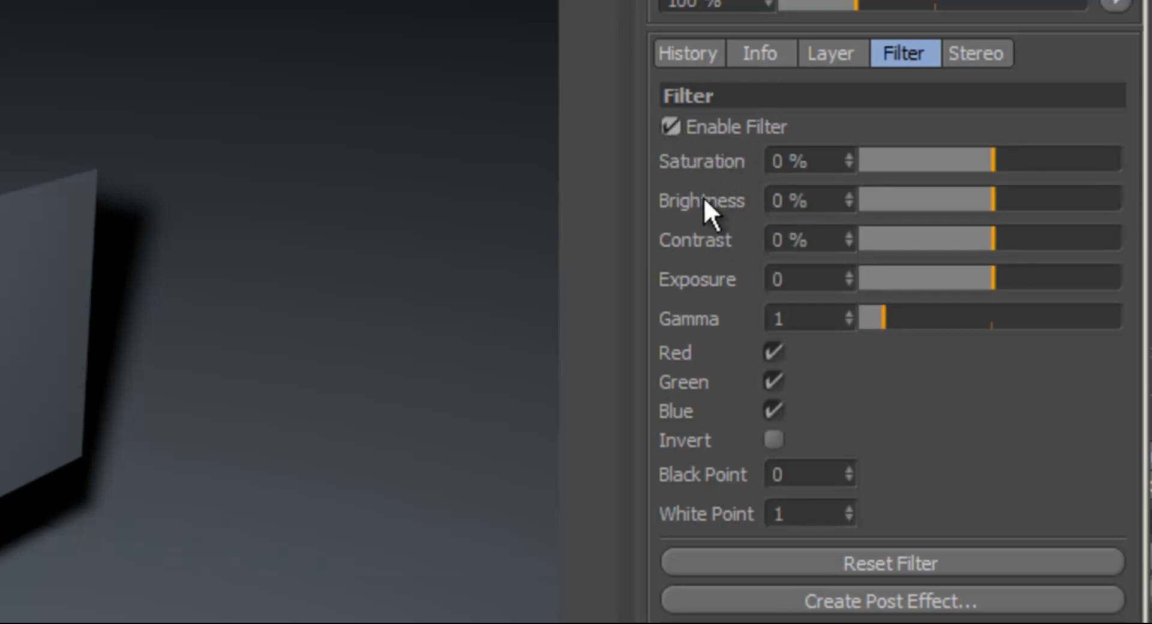
mouse_move(993, 161)
mouse_down()
mouse_move(1028, 165)
mouse_move(877, 162)
mouse_move(1010, 157)
mouse_up()
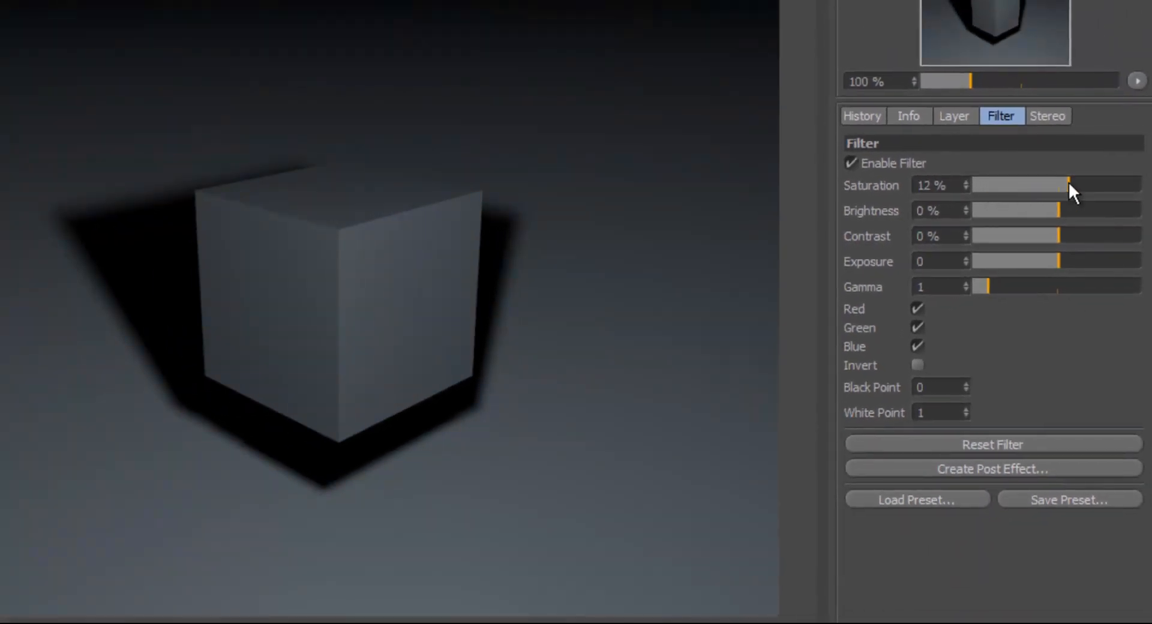
drag(1069, 184, 1108, 185)
drag(1050, 216, 1086, 235)
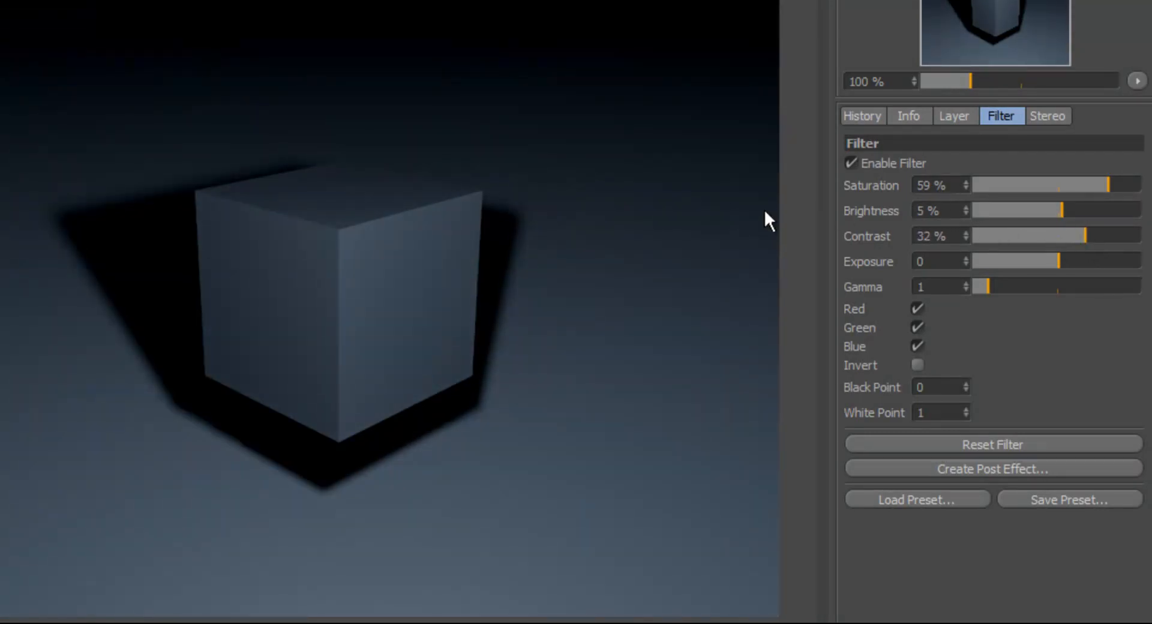
Step: Open the save settings for the filtered render, review the available image formats and cancel without saving
click(81, 82)
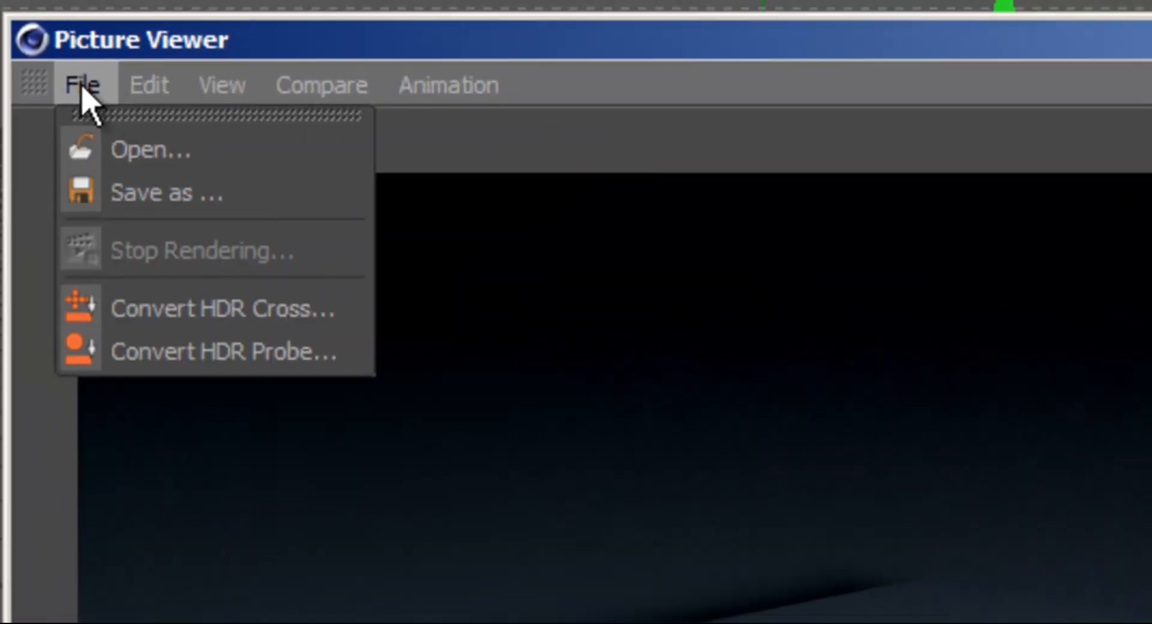
click(89, 96)
click(91, 98)
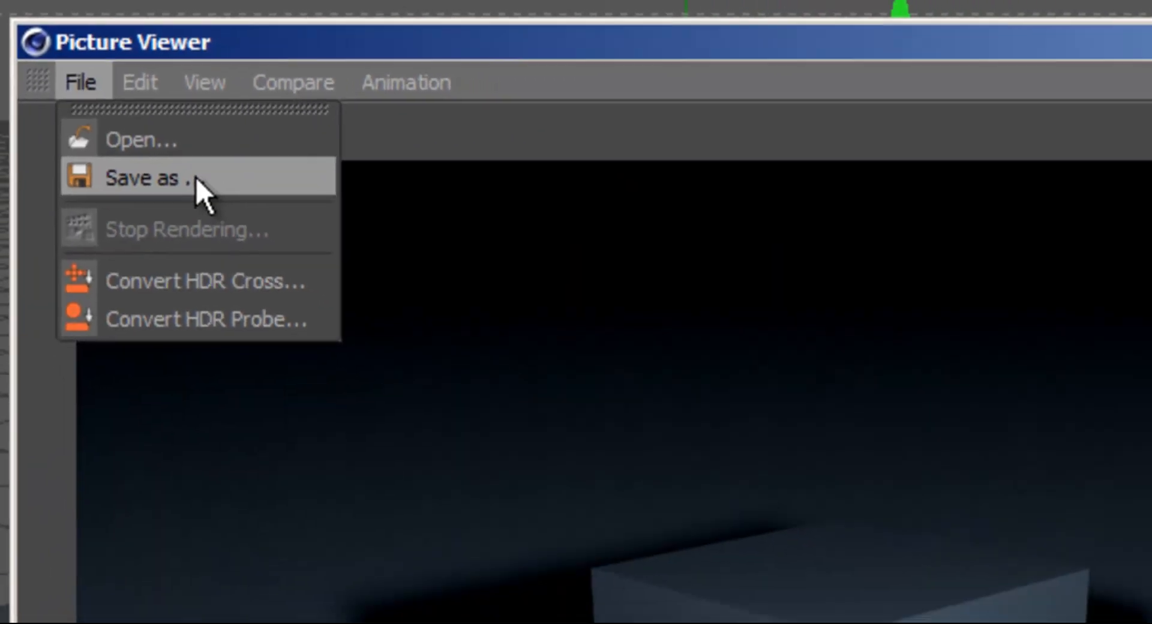
click(222, 207)
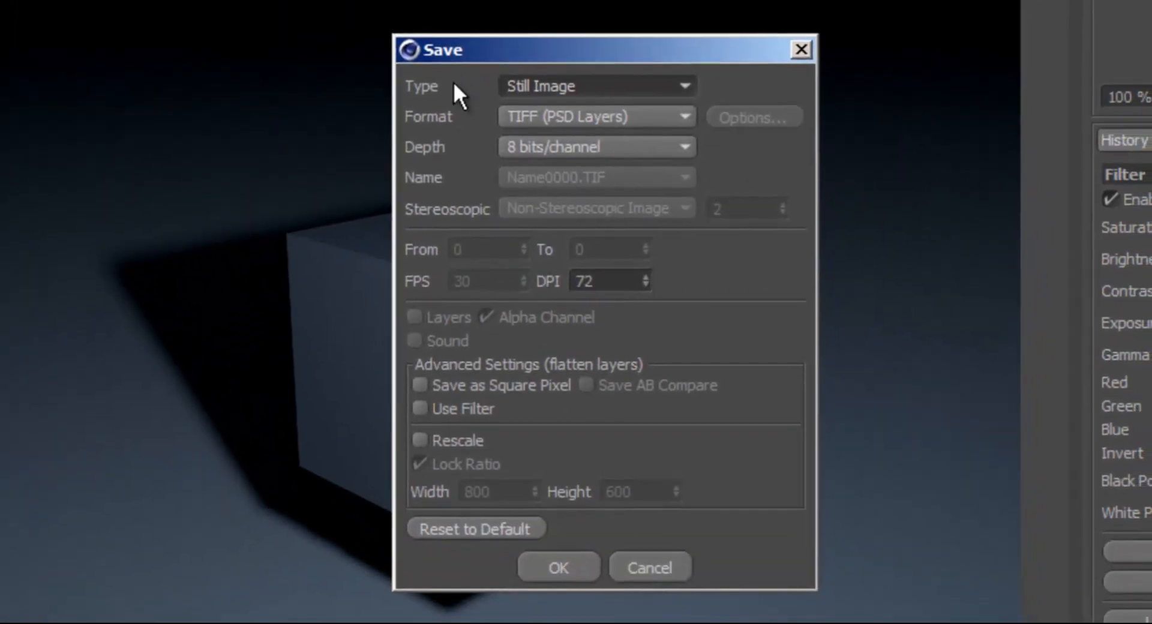
click(624, 90)
click(654, 104)
click(651, 118)
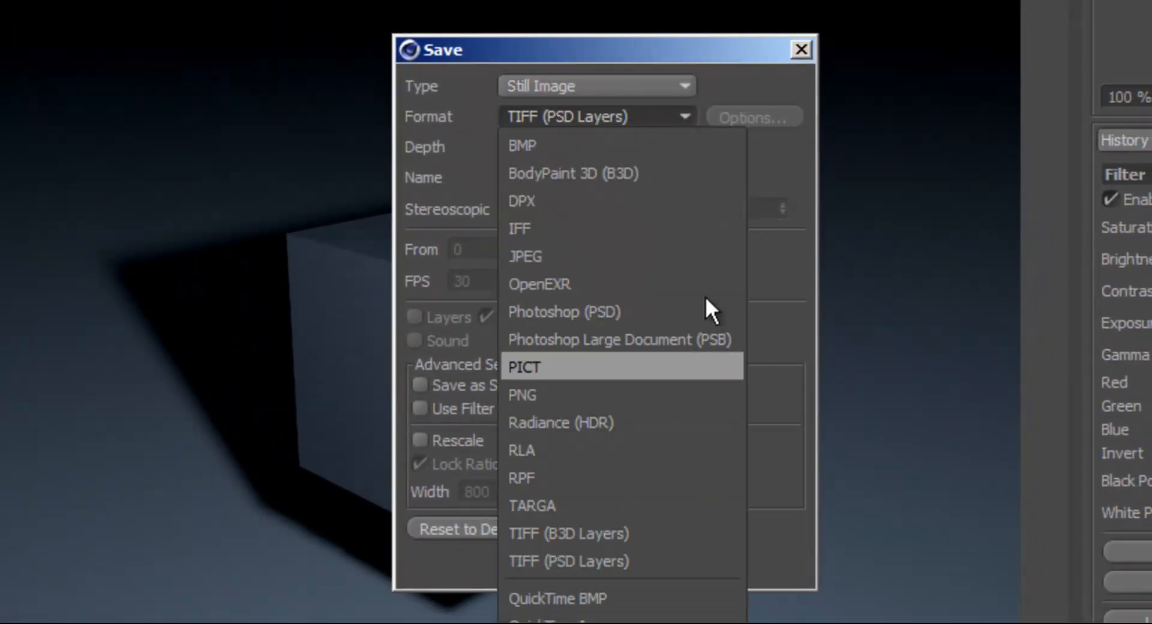
click(776, 186)
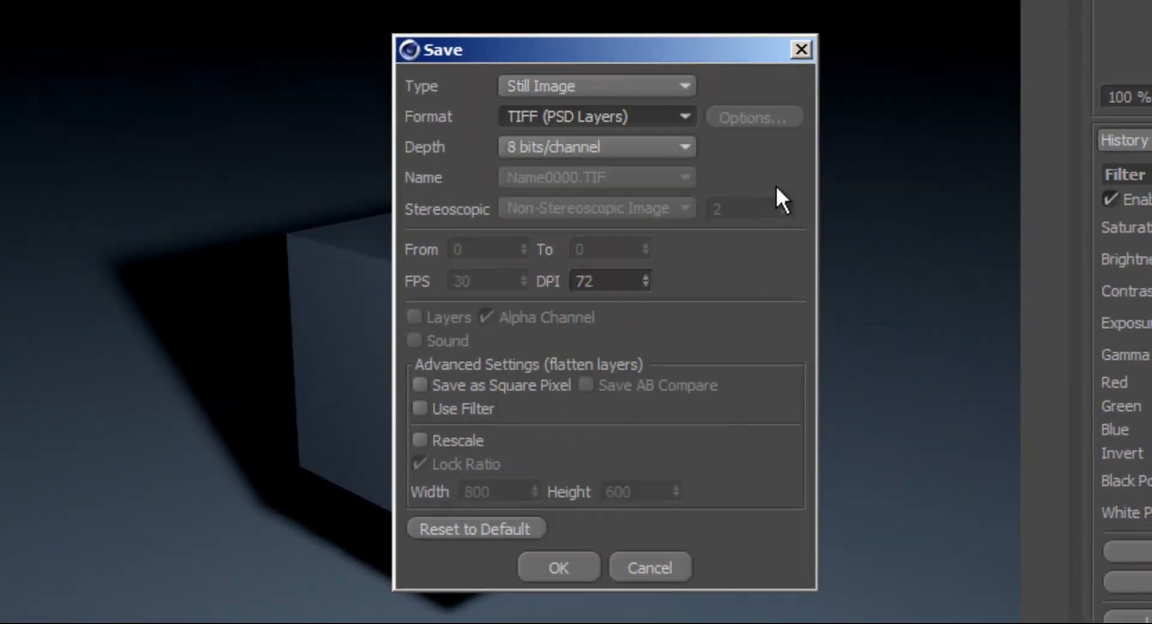
click(648, 570)
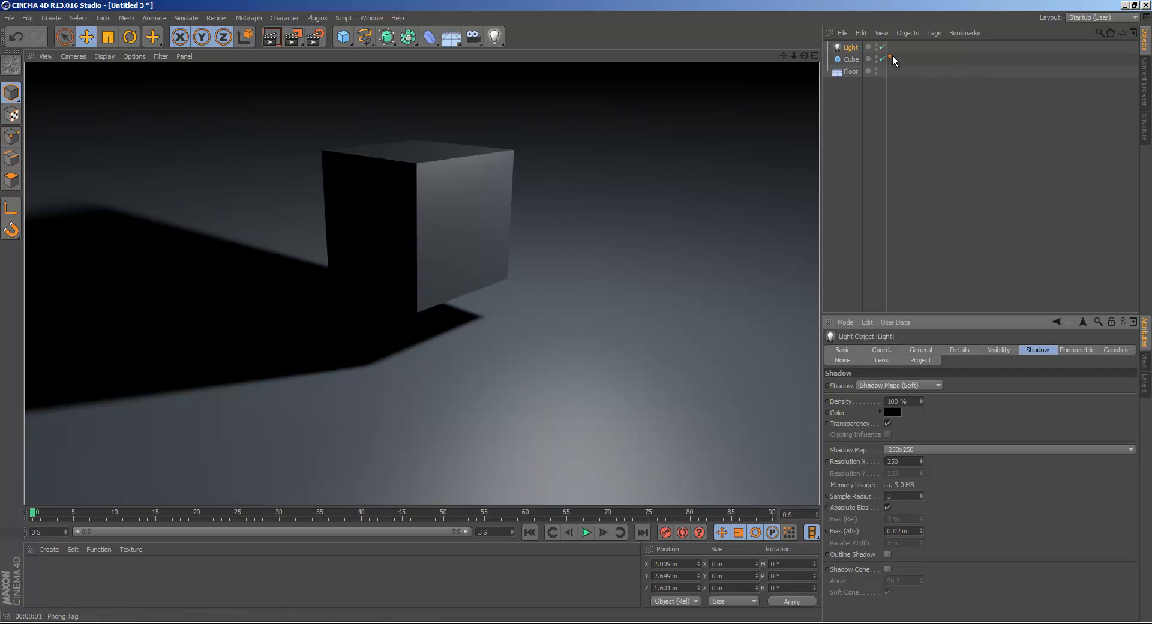
Step: Select the light and set its shadow map Resolution X to 3000
click(844, 58)
click(840, 48)
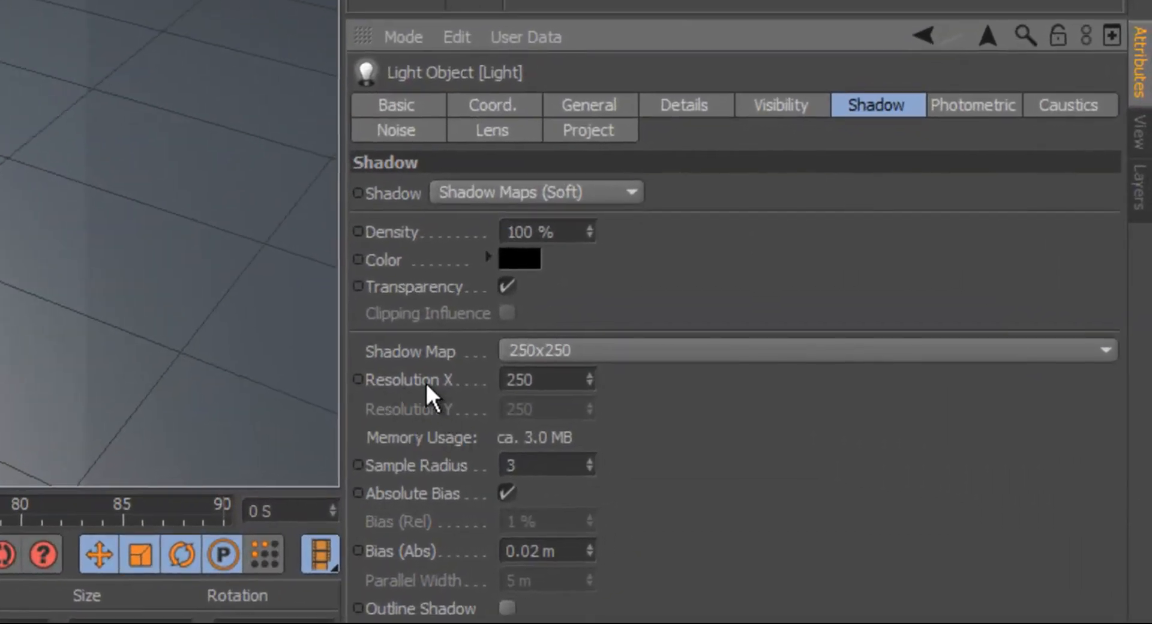
click(394, 377)
click(587, 381)
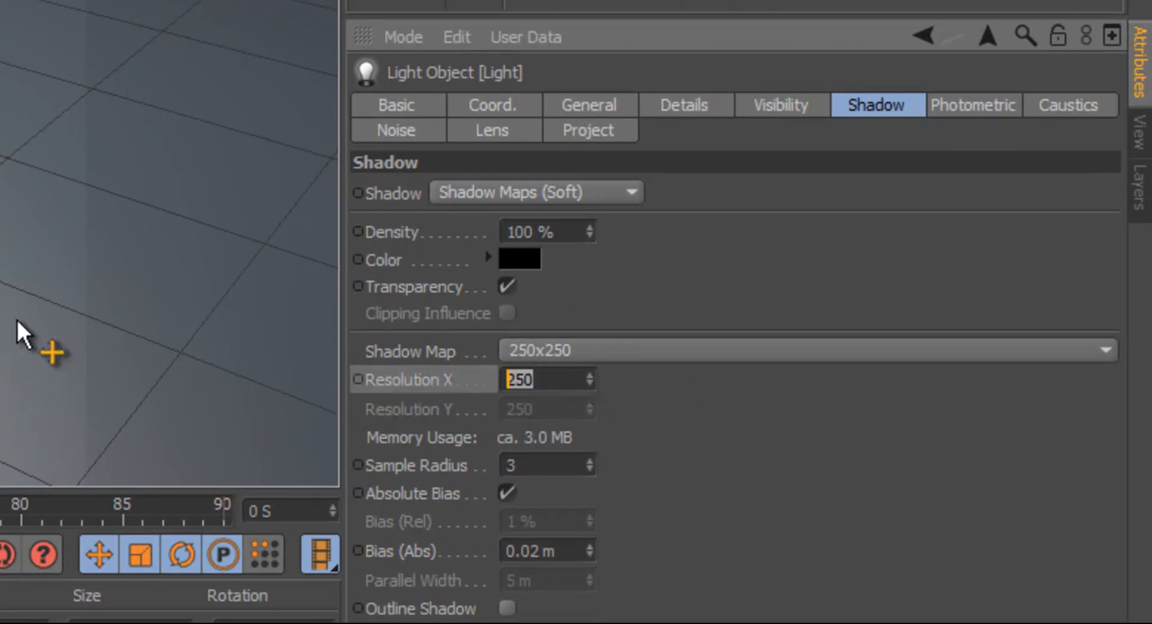
text(3000)
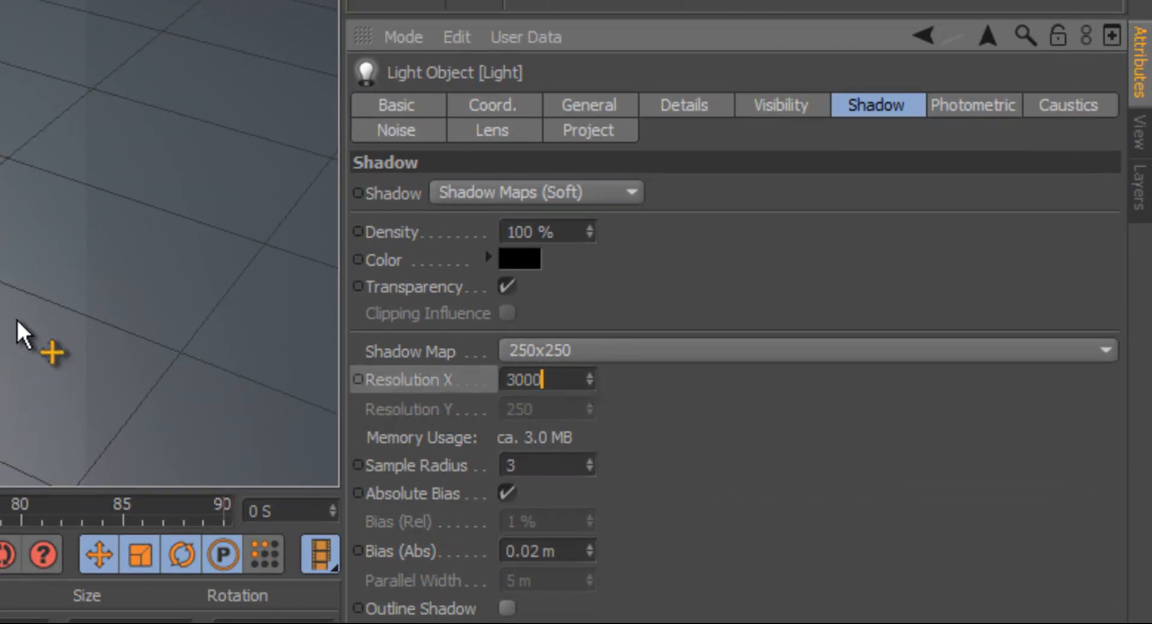
key(Return)
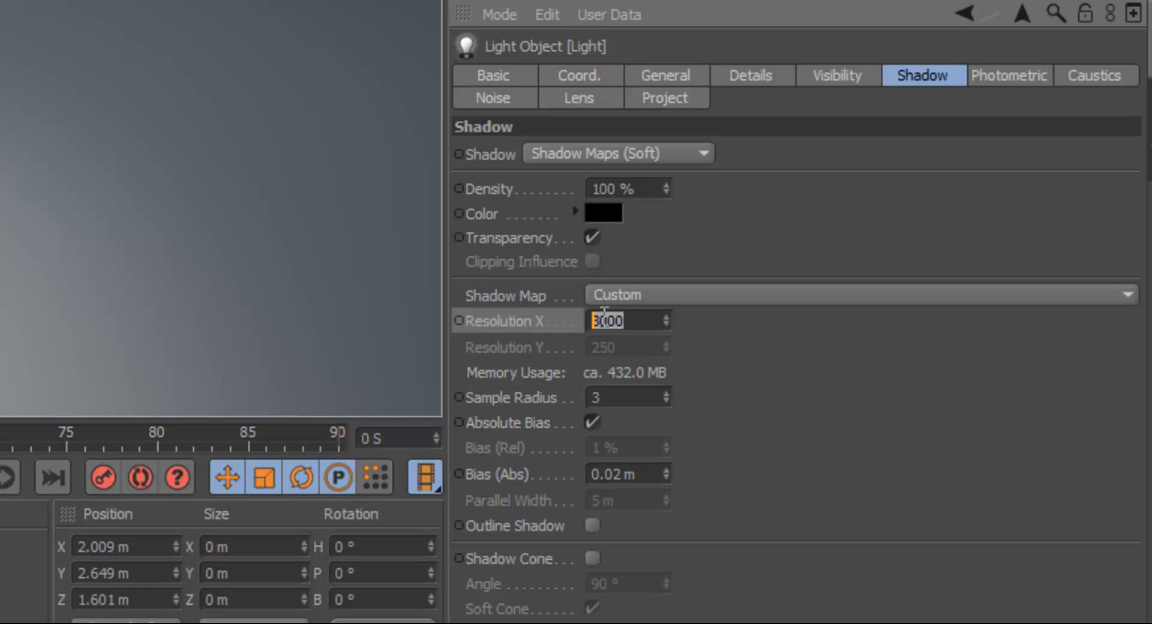
Step: Set the light's shadow map Resolution X to 250 and its Sample Radius to 13
text(250)
key(Return)
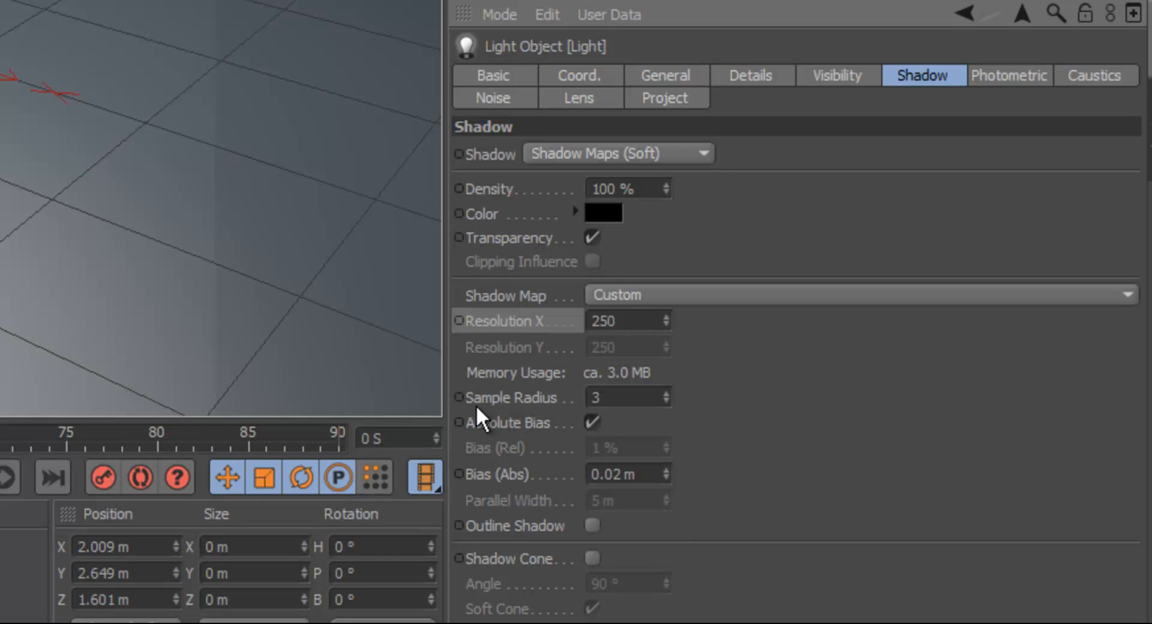
click(639, 404)
key(Left)
text(1)
key(Return)
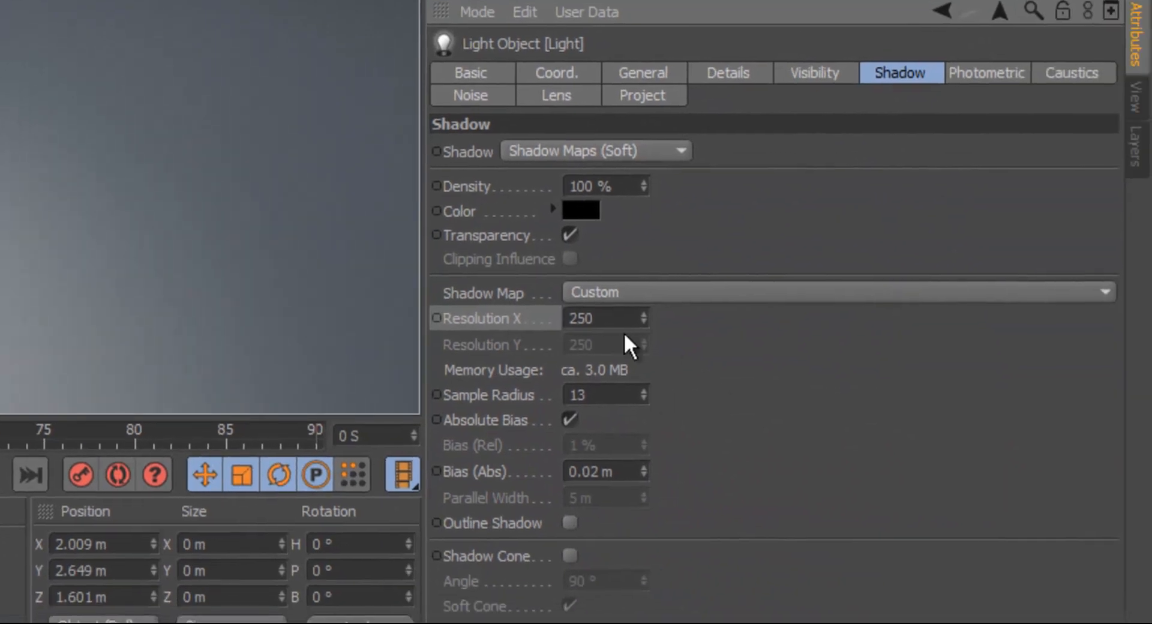
Step: Set the light's shadow Sample Radius to 20
double_click(576, 394)
text(20)
key(Return)
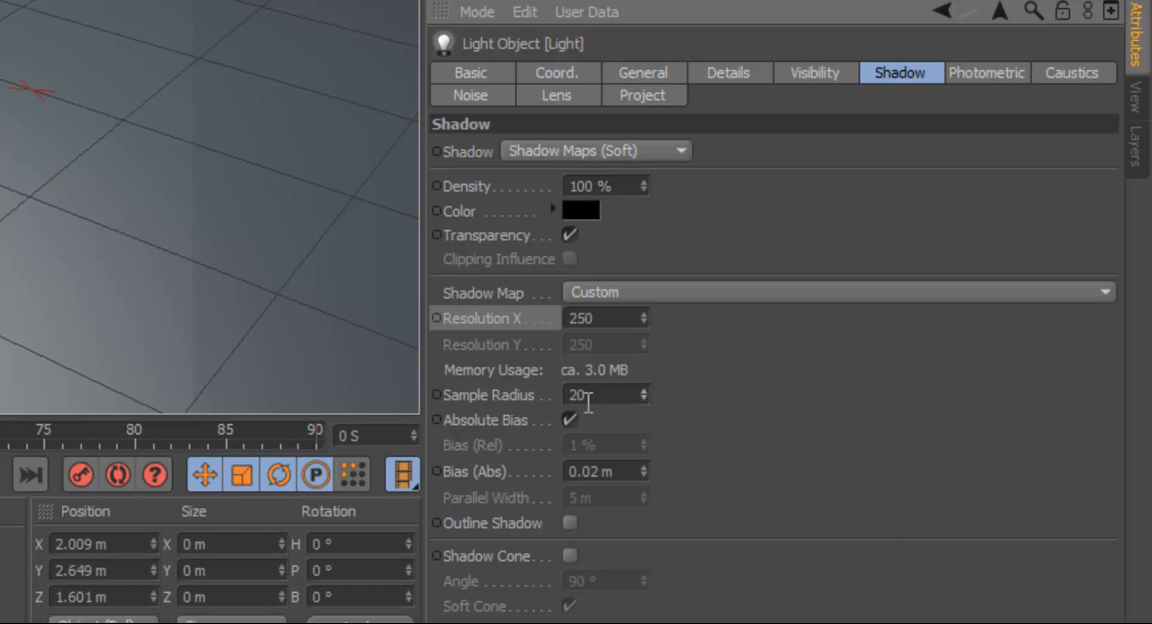
Step: Raise the light's absolute shadow bias, Bias (Abs), to 2.02 m
click(463, 478)
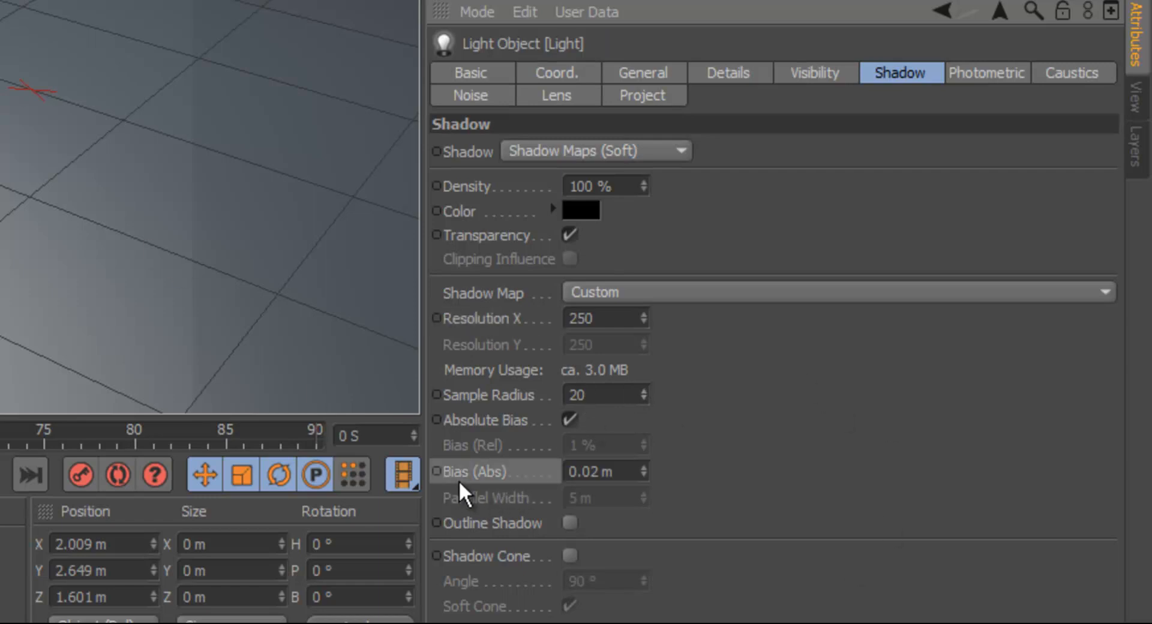
click(642, 466)
click(643, 466)
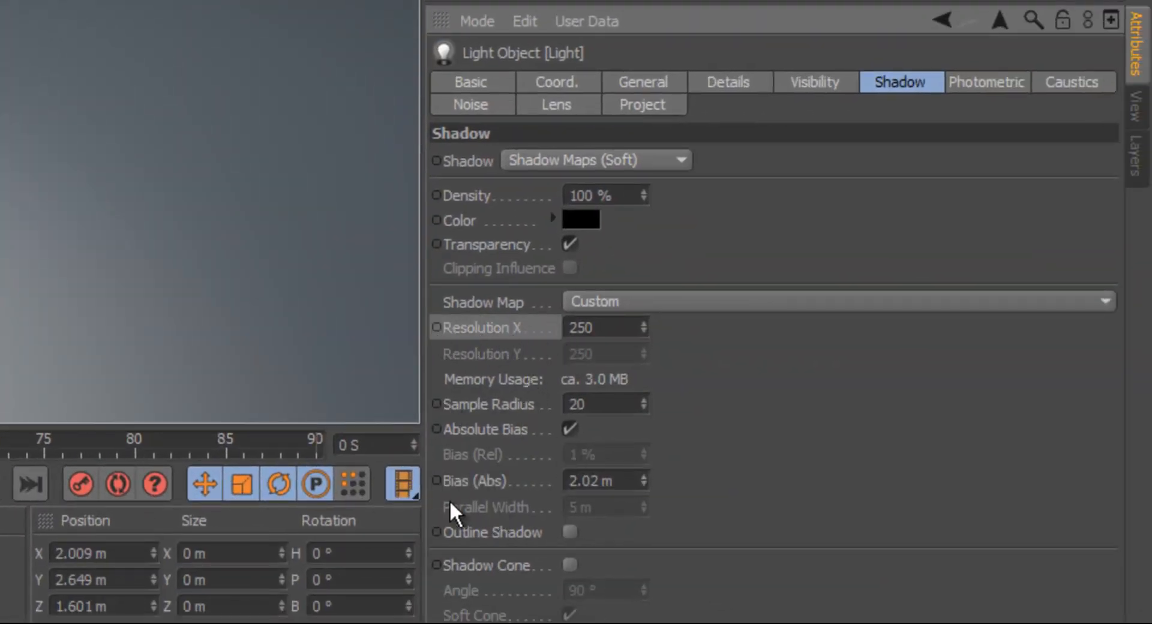
click(594, 481)
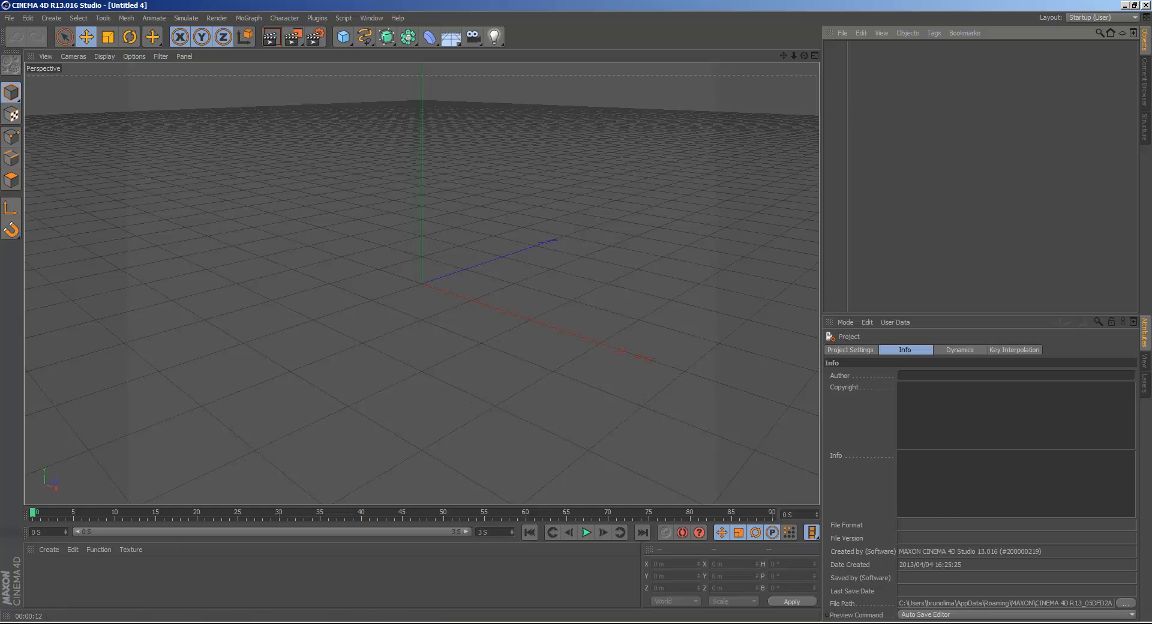
Step: Switch to the browser and search Google Images for "wood texture"
click(51, 623)
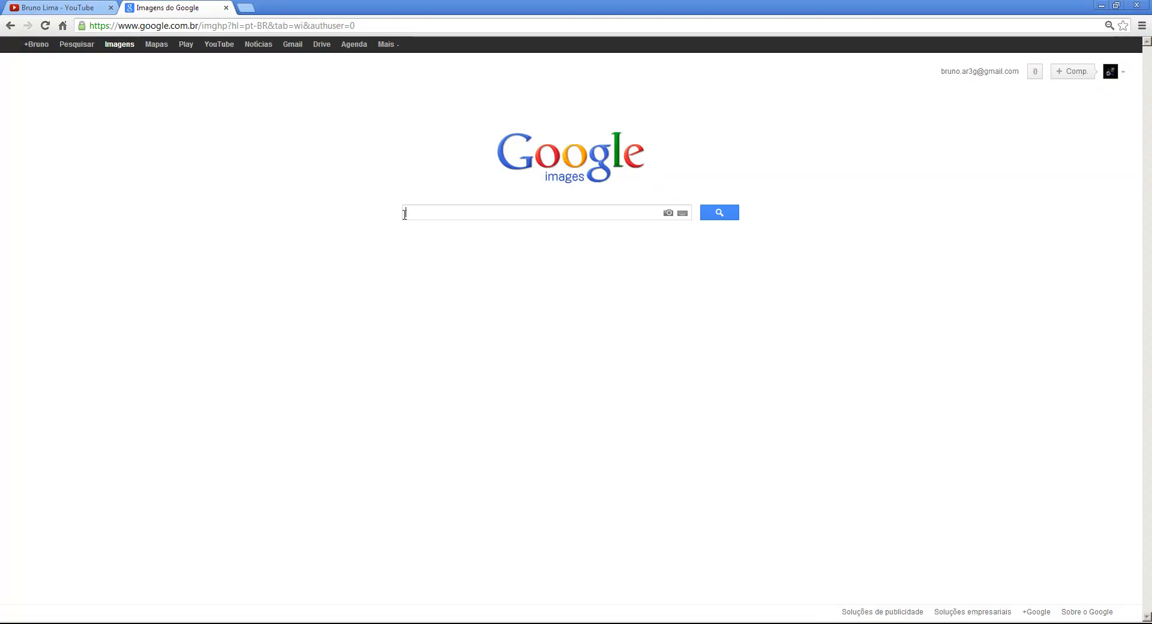
click(426, 212)
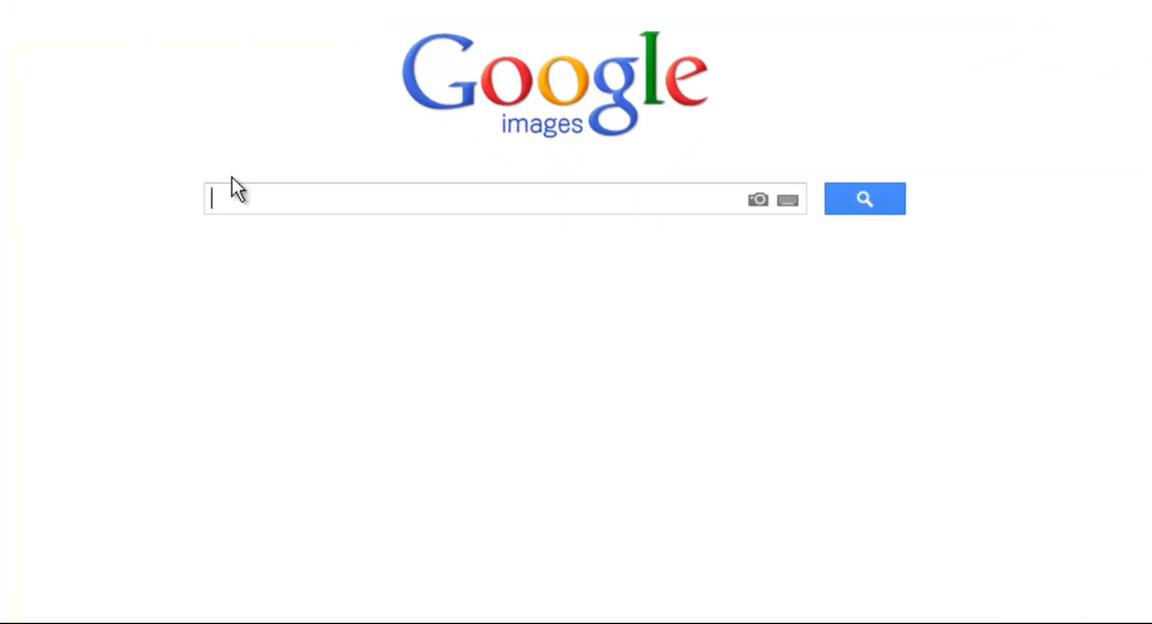
text(wood )
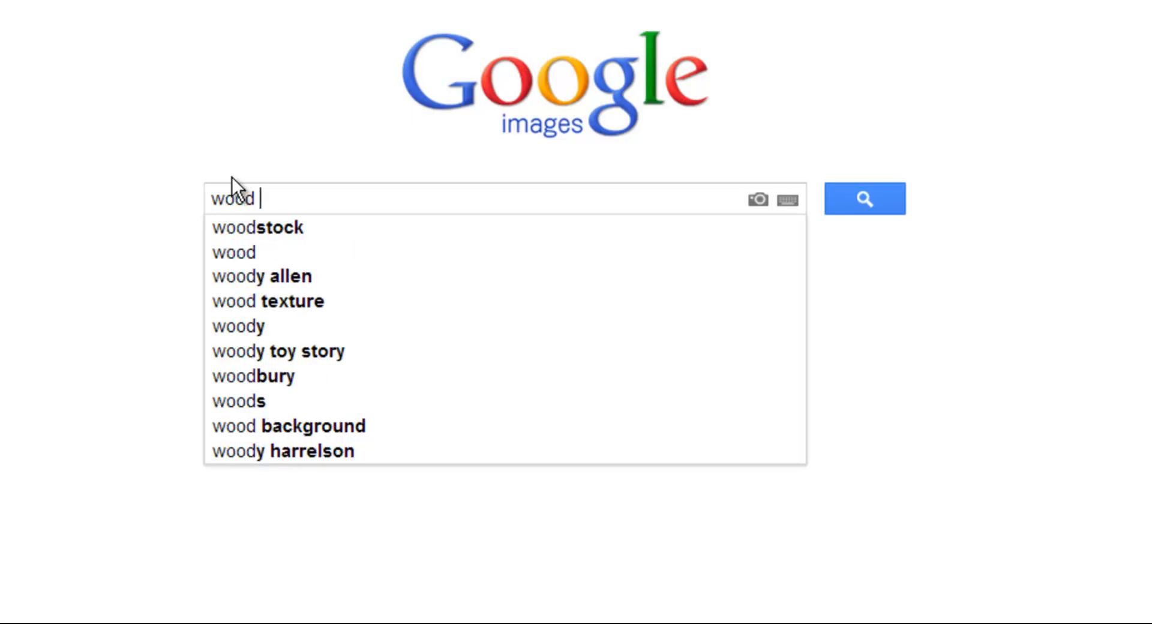
text(texture)
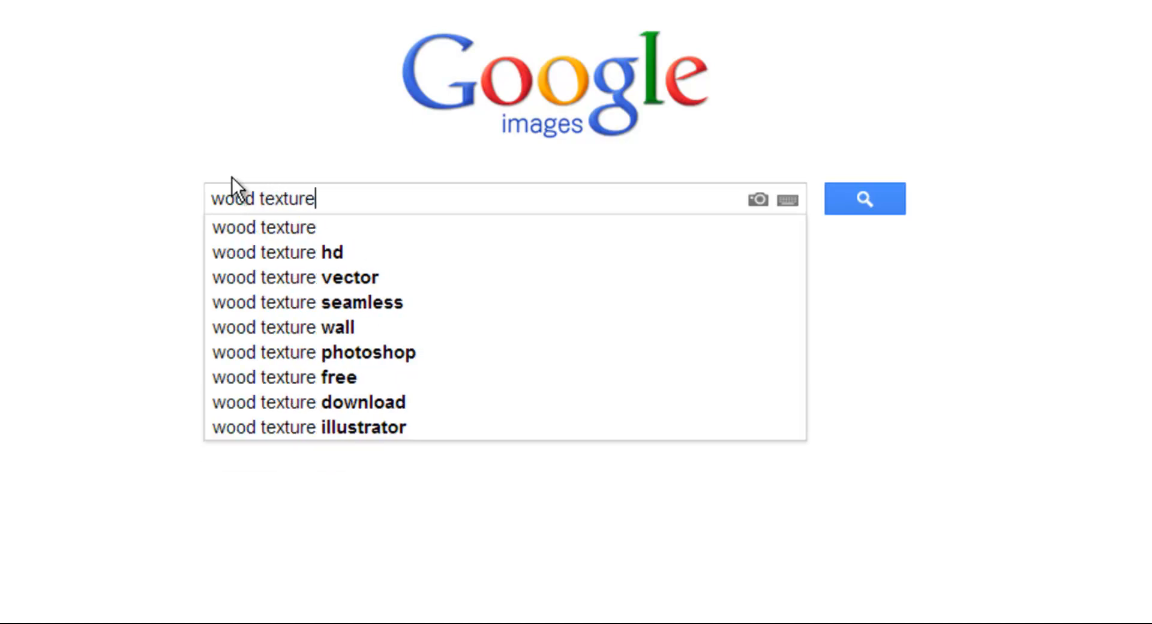
key(Return)
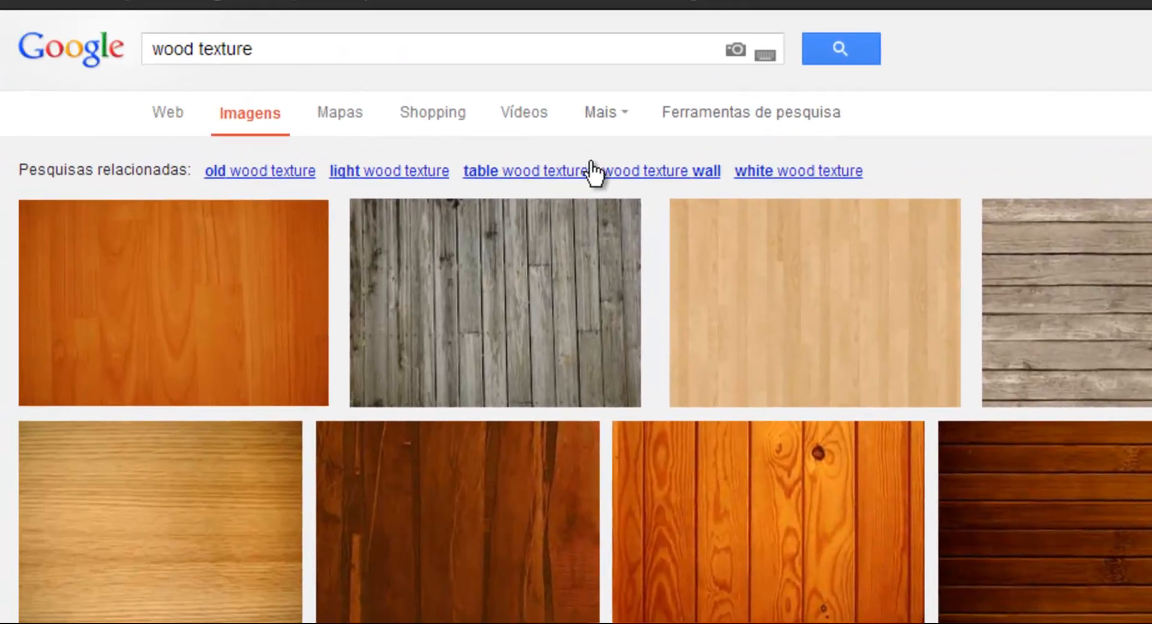
Step: Restrict the wood texture image results to the large size (Grande)
click(786, 115)
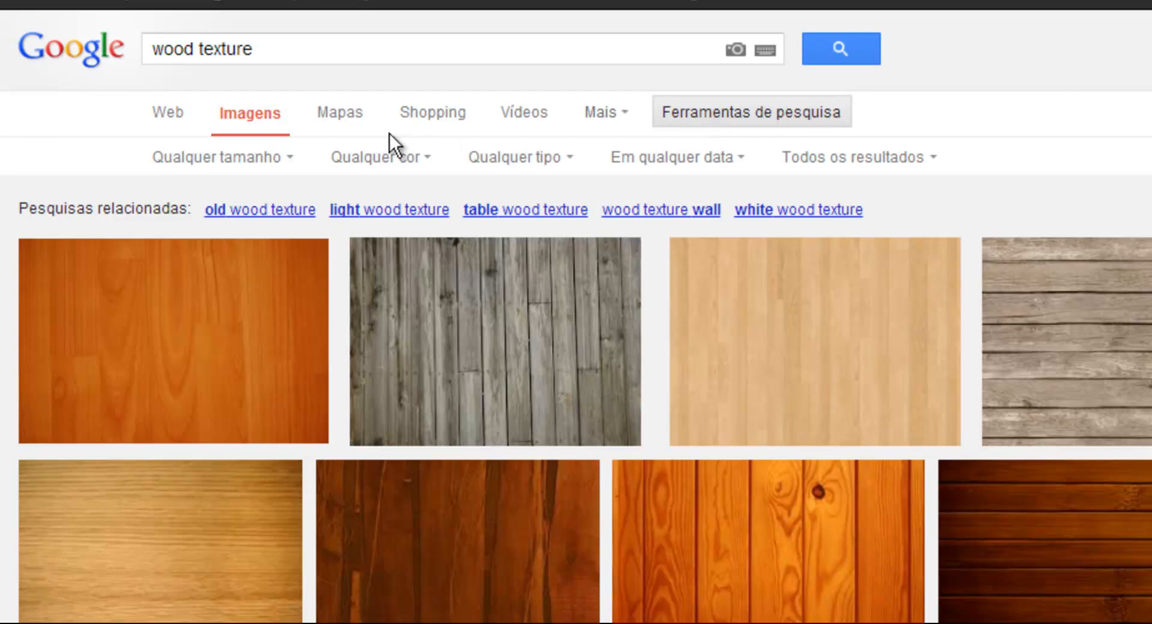
click(192, 164)
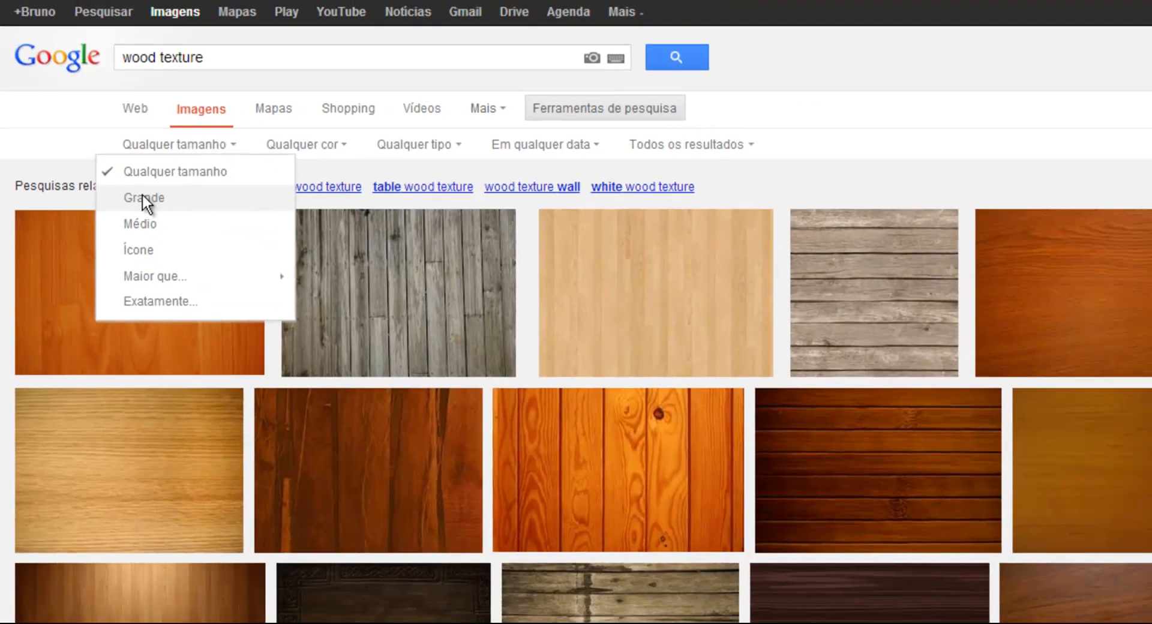
click(180, 225)
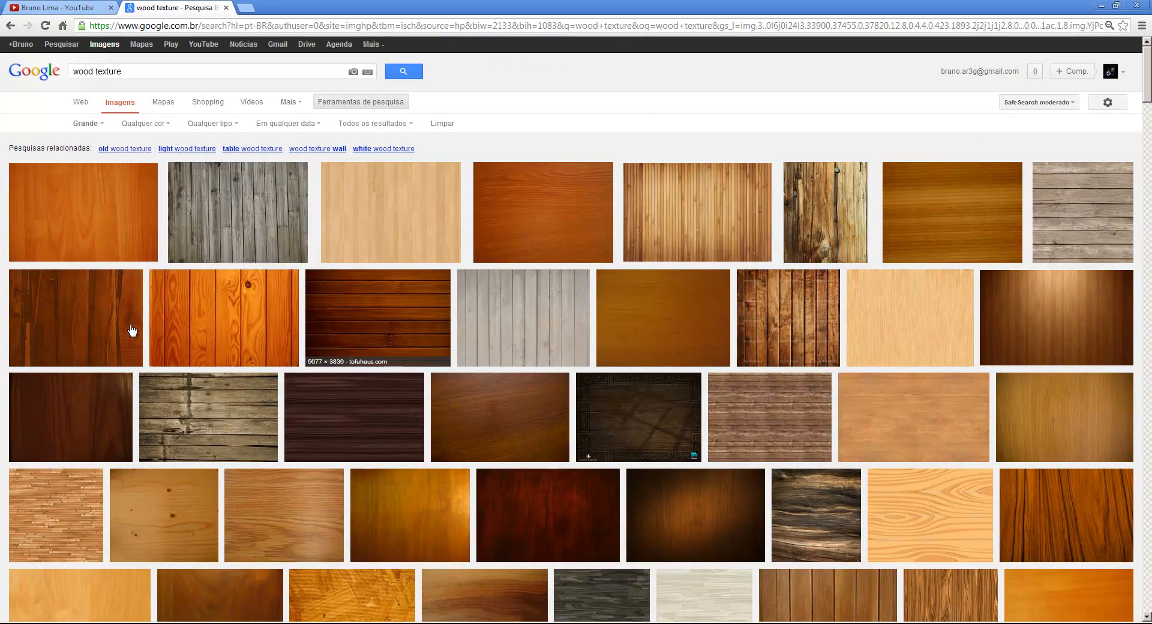
Step: Replace "wood" with "bricks" in the query and search for "bricks texture" images
click(84, 71)
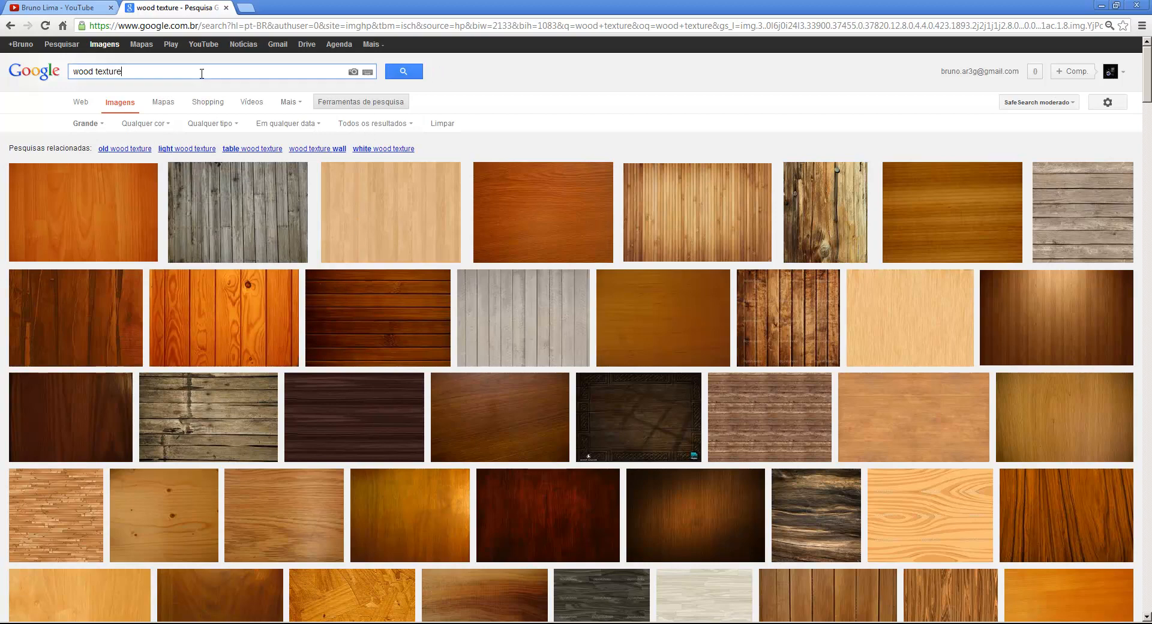
double_click(86, 71)
key(BackSpace)
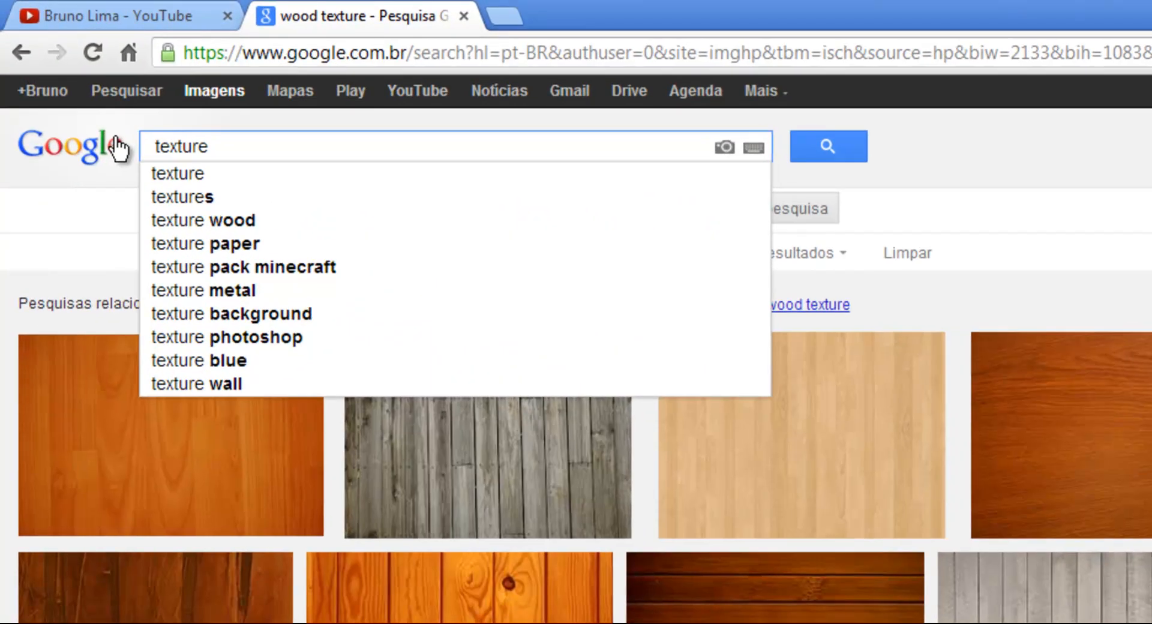
text(bric )
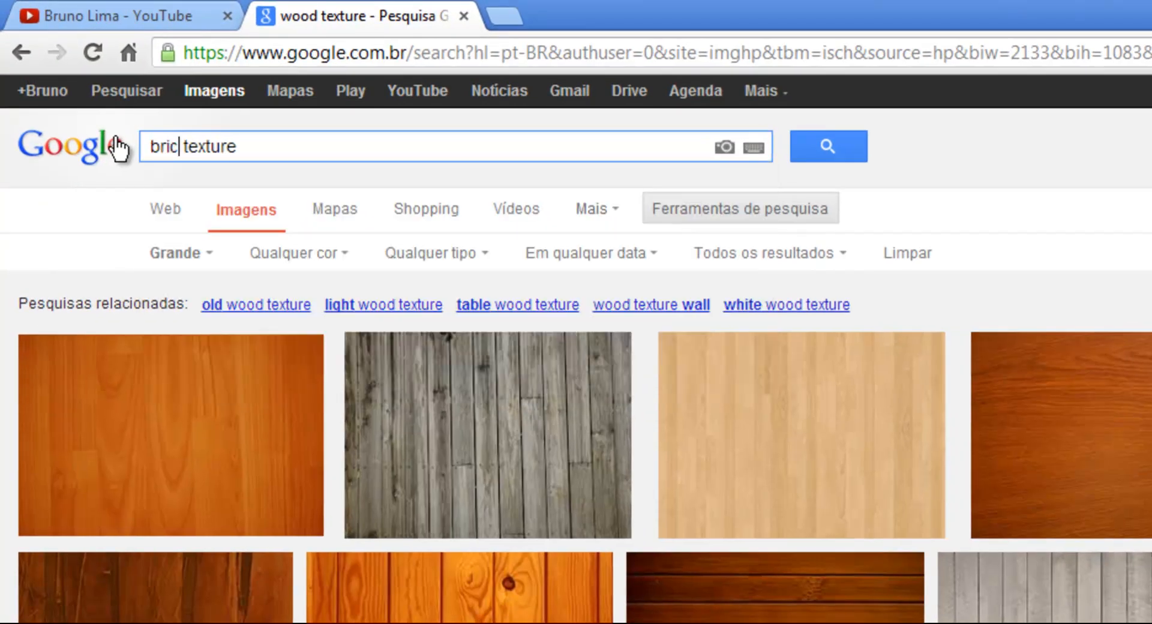
text(ks)
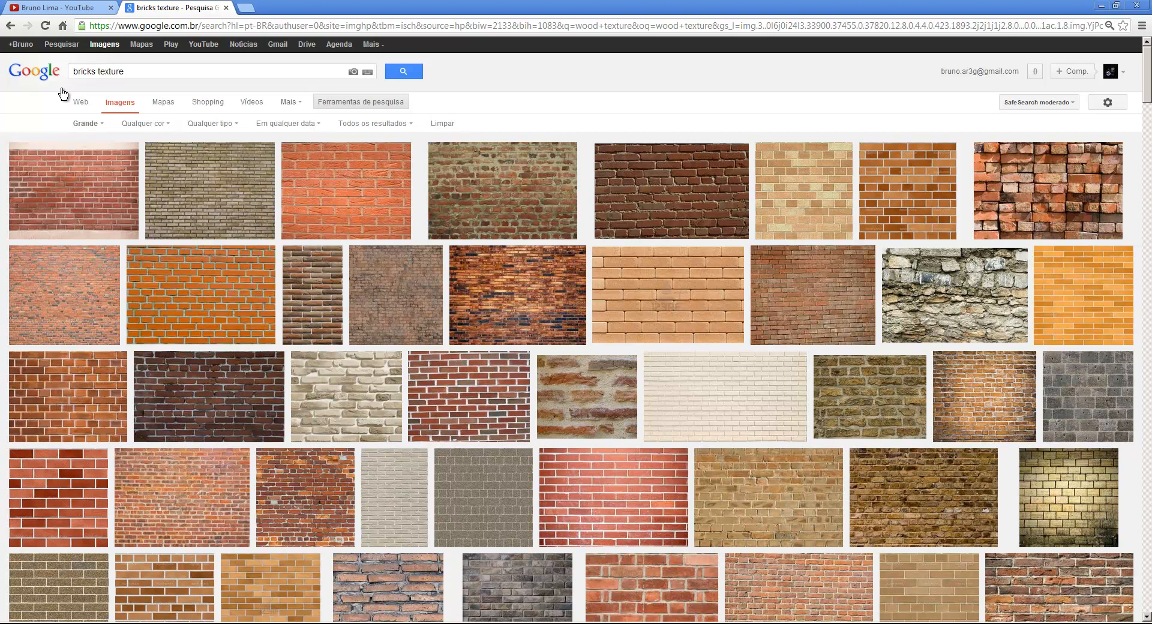
Step: Switch to the open YouTube channel page with the Cinema 4D tutorials
click(62, 8)
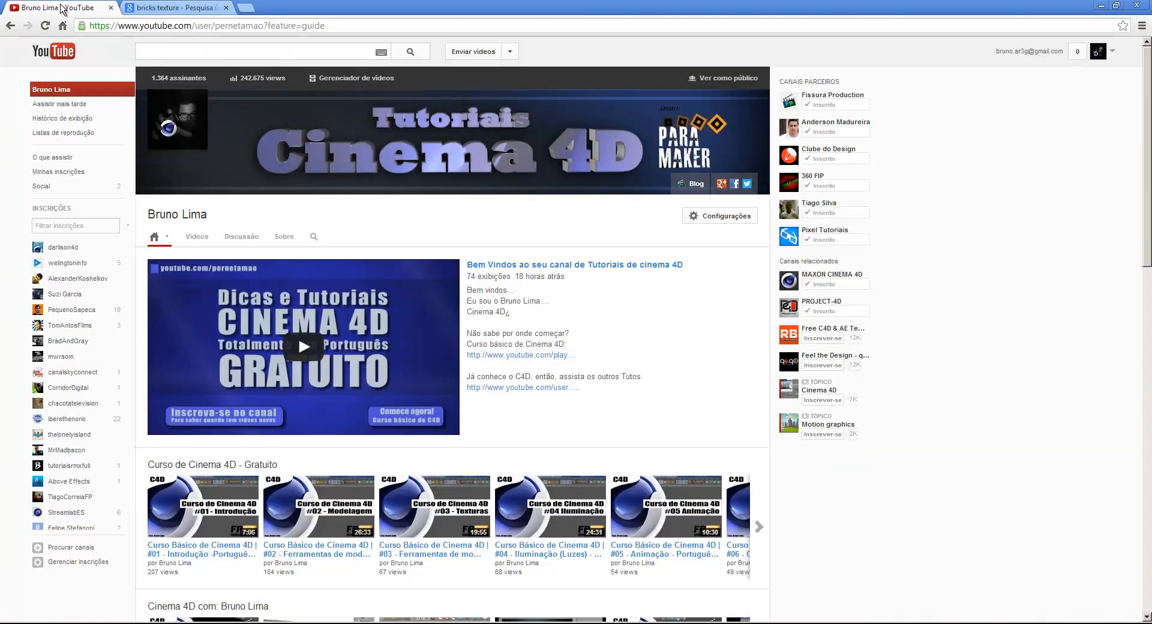